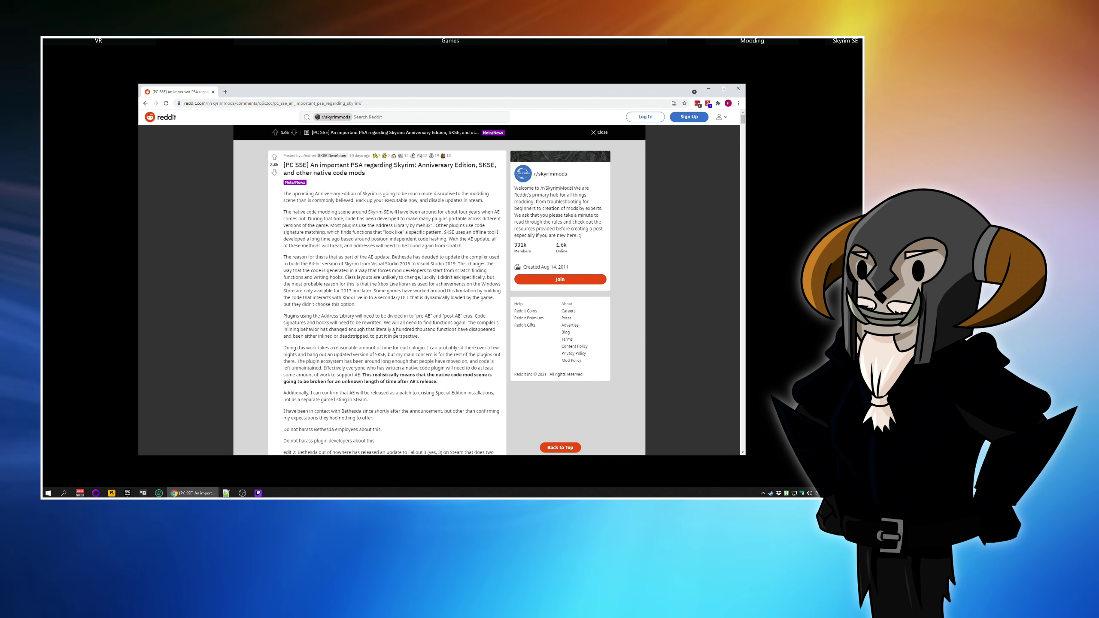
Step: Read the Reddit PSA on Skyrim Anniversary Edition and SKSE, examining its backup file list, Steam update advice and opening warning
scroll(402, 340, "down", 2)
scroll(402, 340, "down", 4)
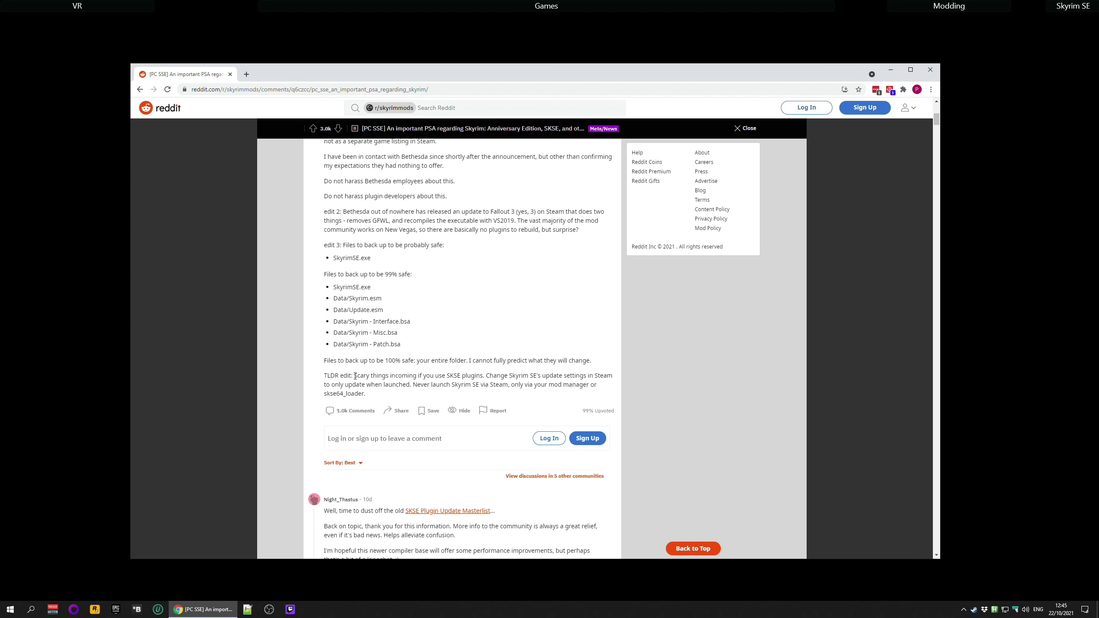
left_click_drag(355, 375, 396, 395)
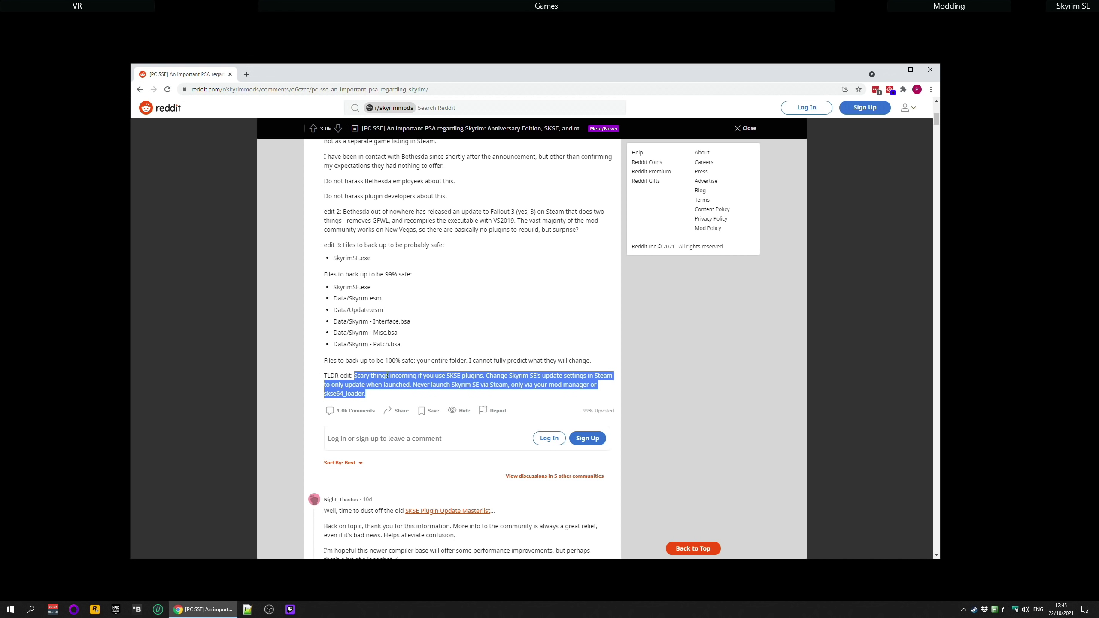
left_click_drag(416, 345, 320, 249)
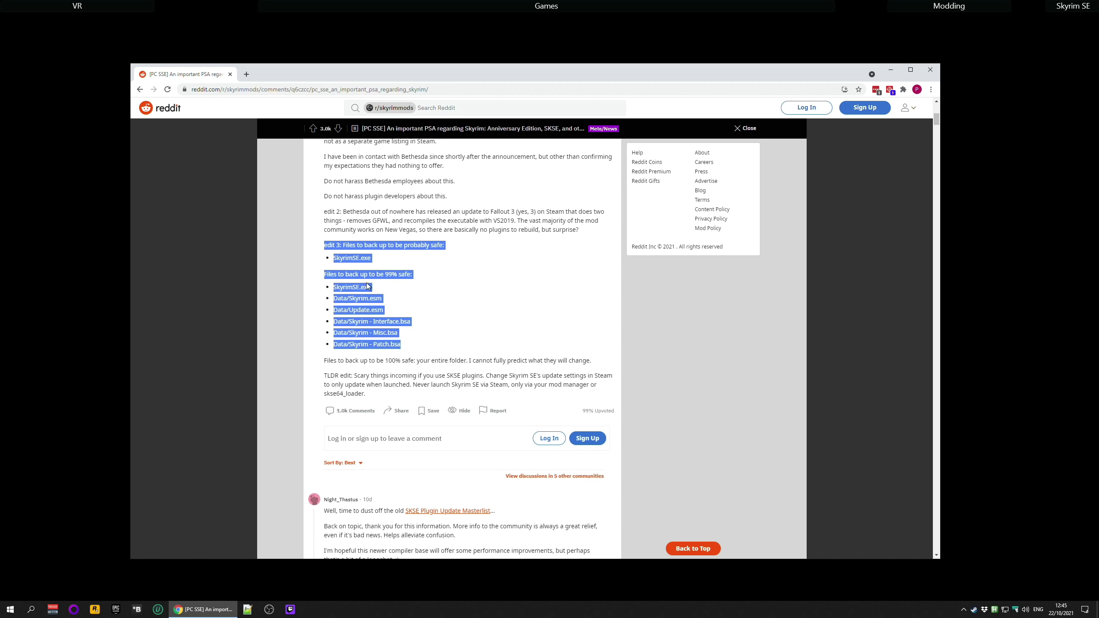
left_click(417, 318)
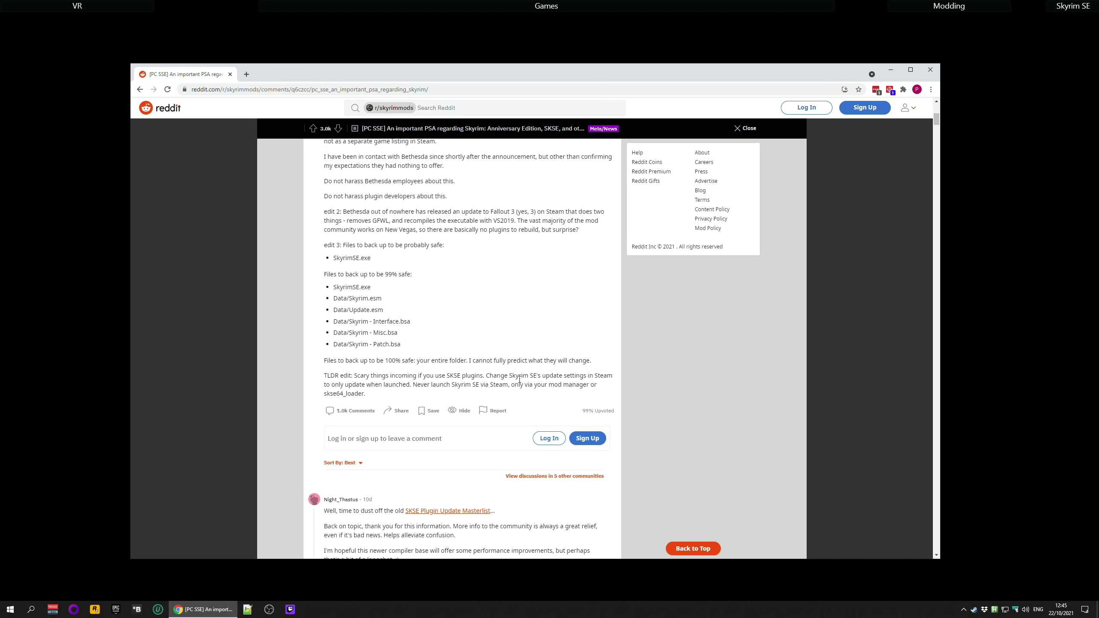
mouse_move(414, 346)
left_mouse_down()
mouse_move(336, 321)
mouse_move(323, 259)
mouse_move(334, 319)
mouse_move(418, 348)
left_mouse_up()
scroll(419, 346, "up", 1)
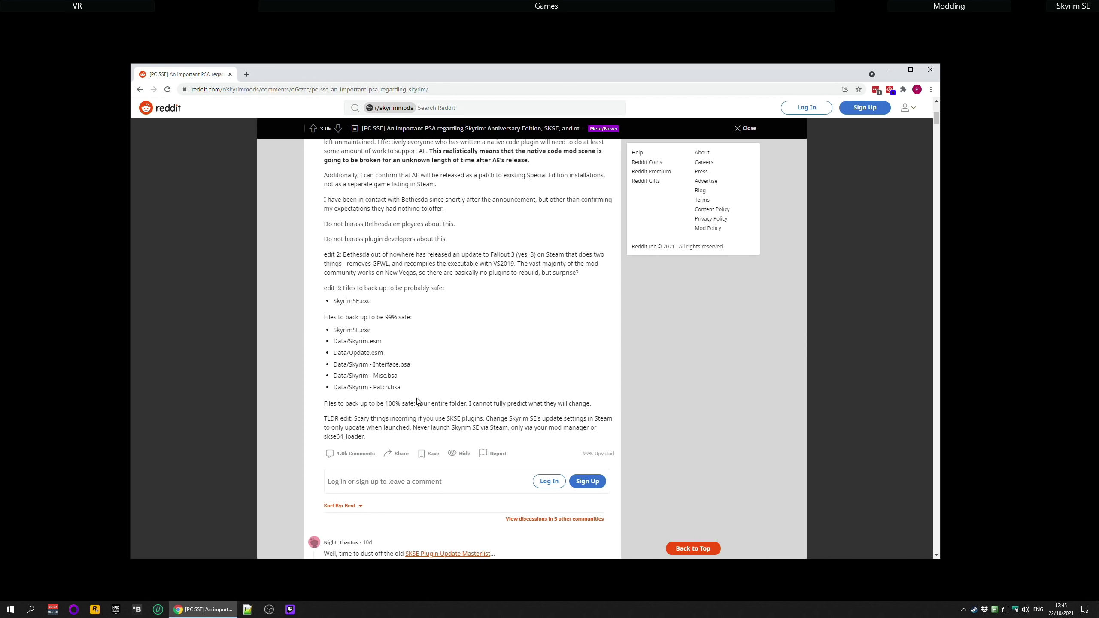
scroll(452, 410, "up", 1)
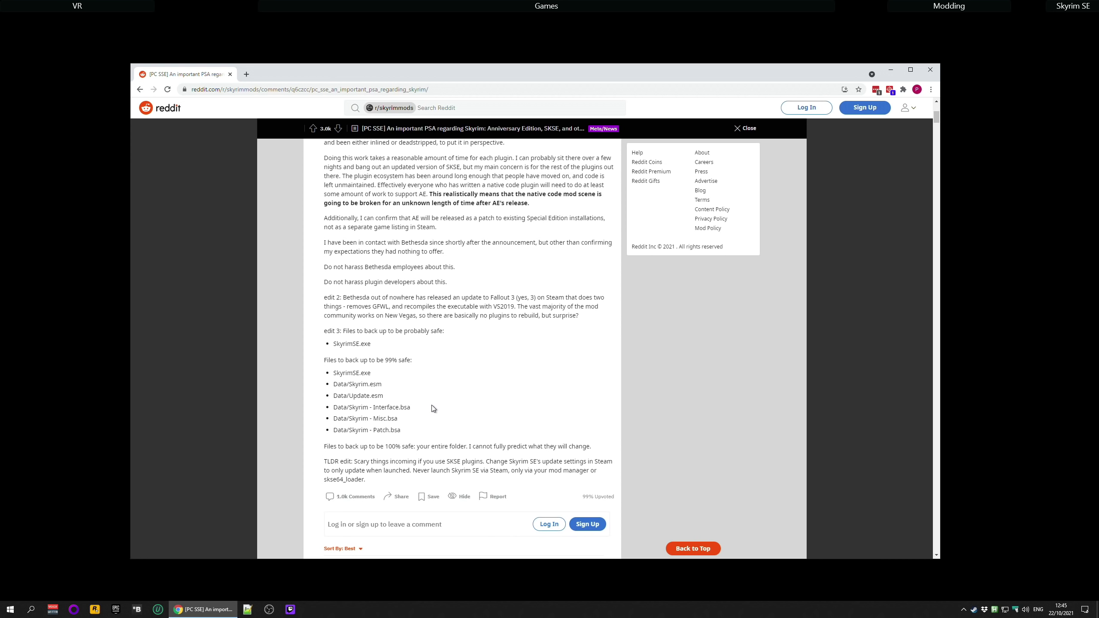
scroll(434, 410, "up", 6)
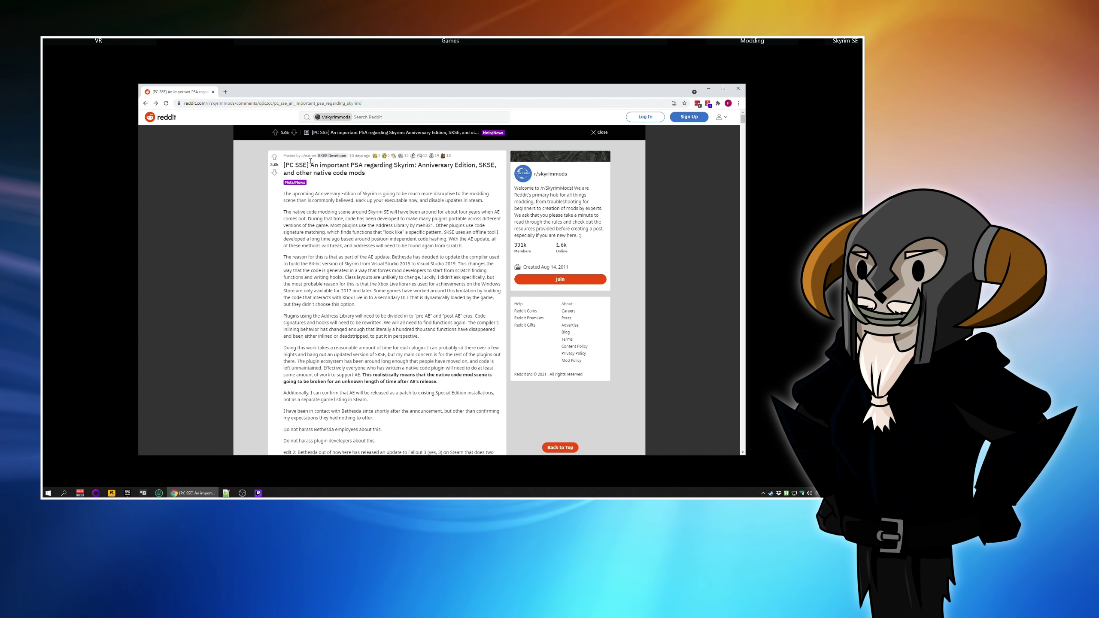
left_click_drag(312, 164, 384, 174)
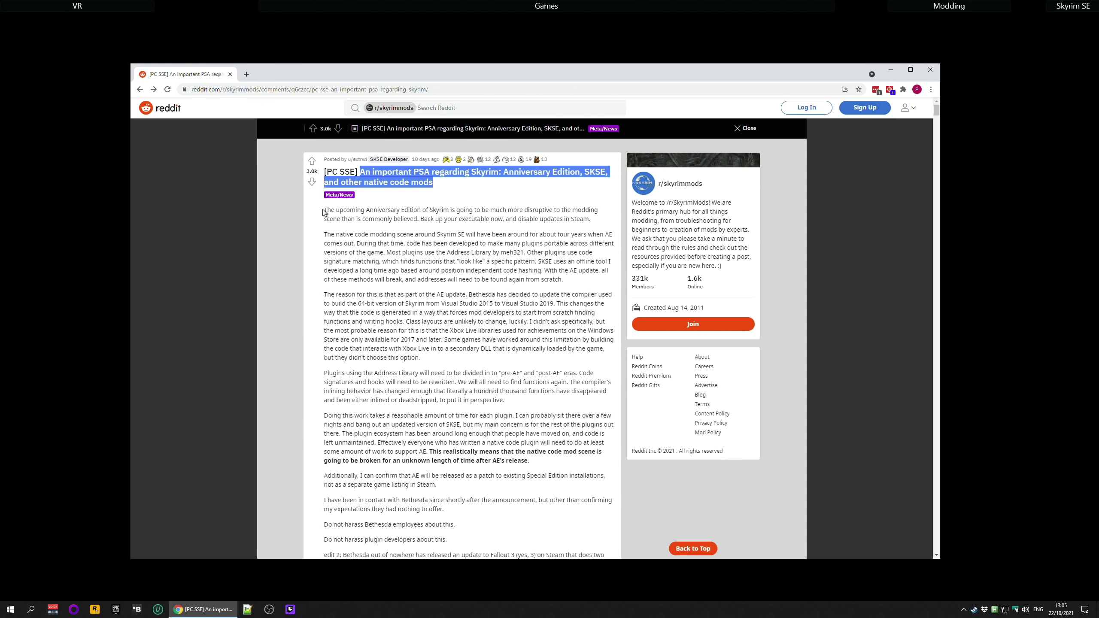
left_click_drag(324, 211, 600, 226)
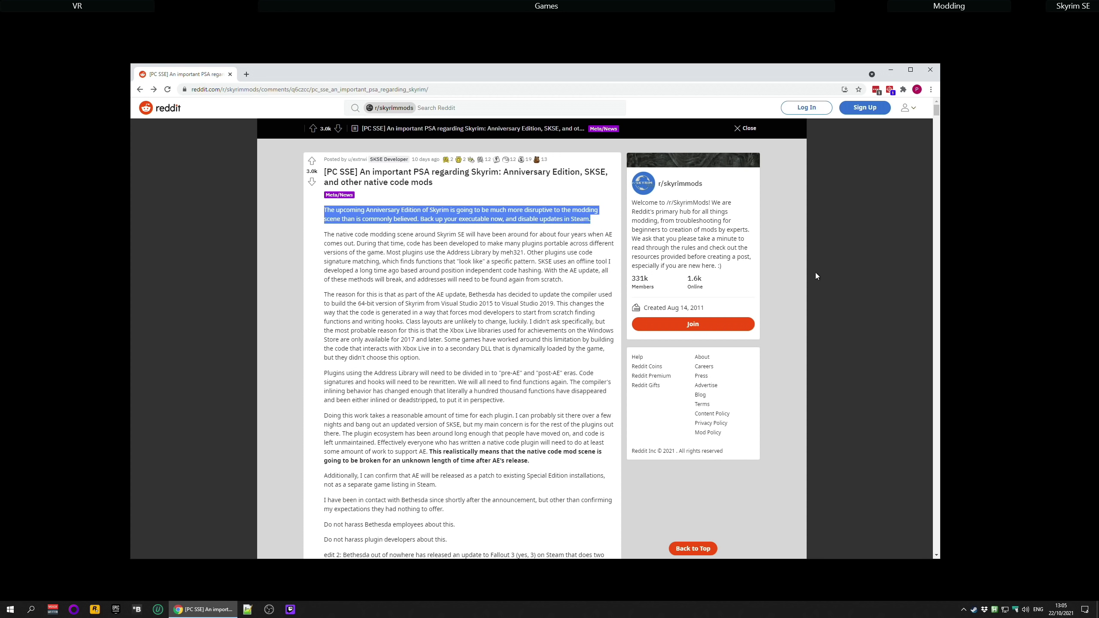
Step: Switch to the Steam library and open the page of The Elder Scrolls V: Skyrim Special Edition
right_click(974, 610)
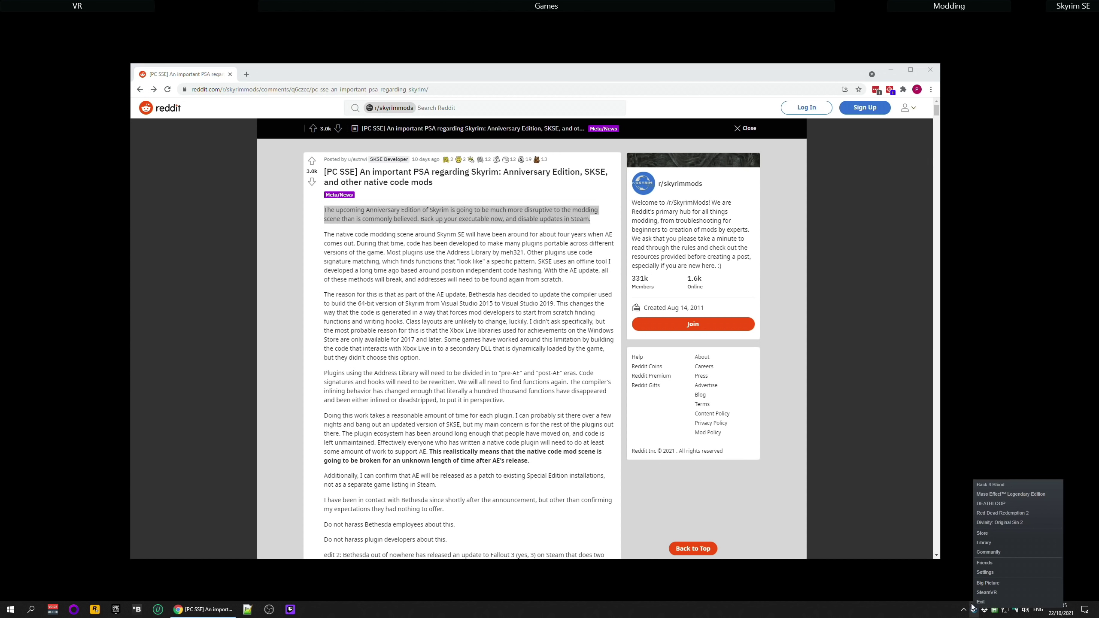
left_click(985, 544)
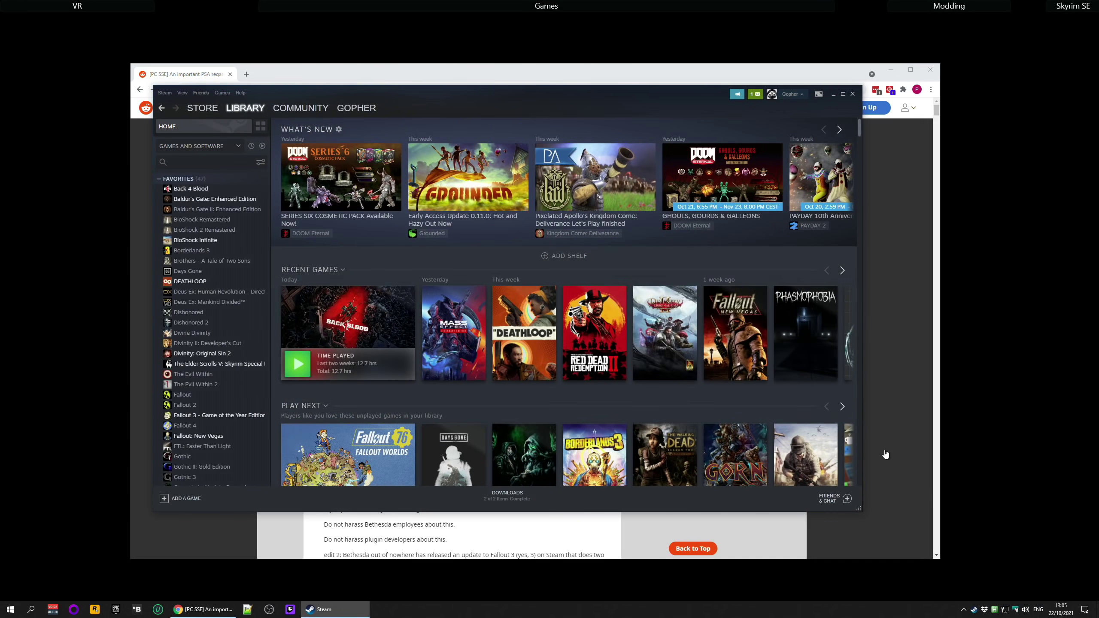
scroll(203, 356, "down", 1)
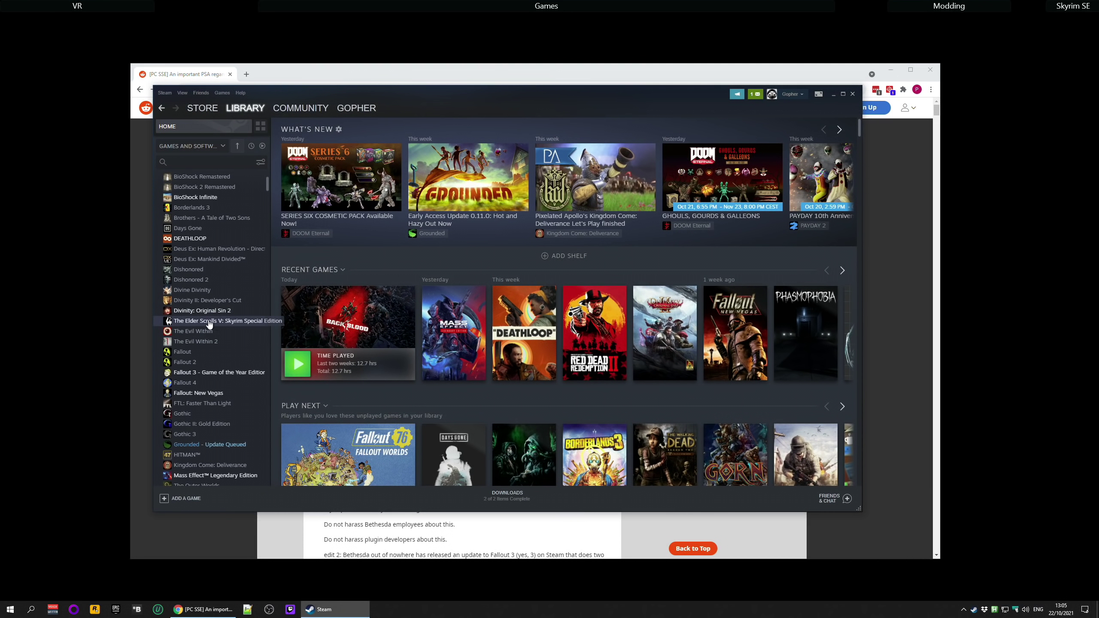
left_click(215, 322)
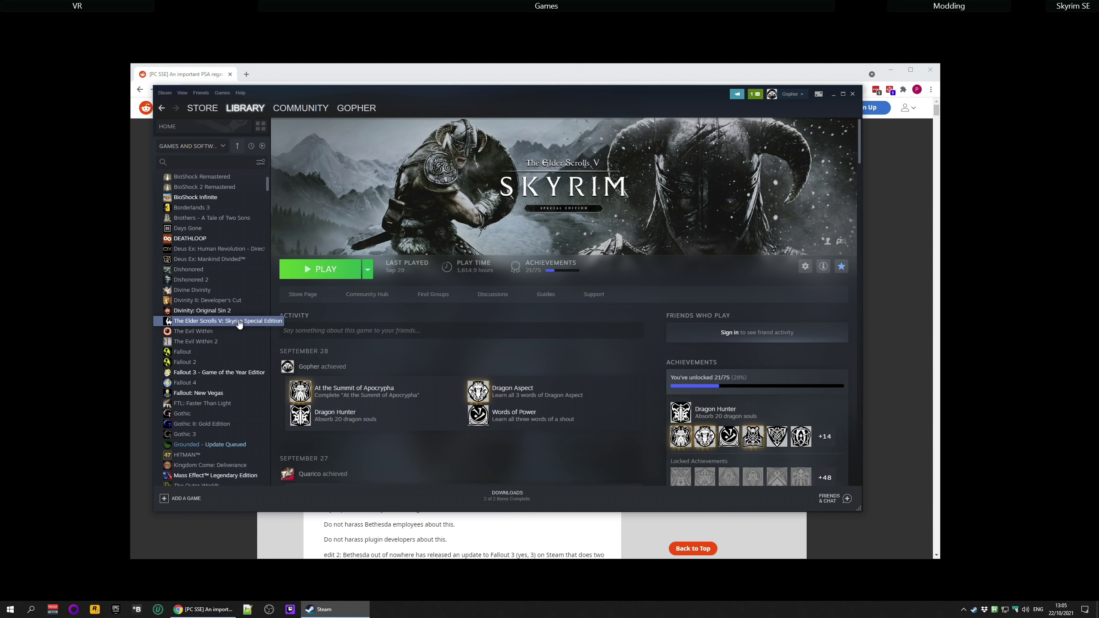
Step: Check the automatic update options in Skyrim Special Edition's Steam properties and close Steam
right_click(241, 322)
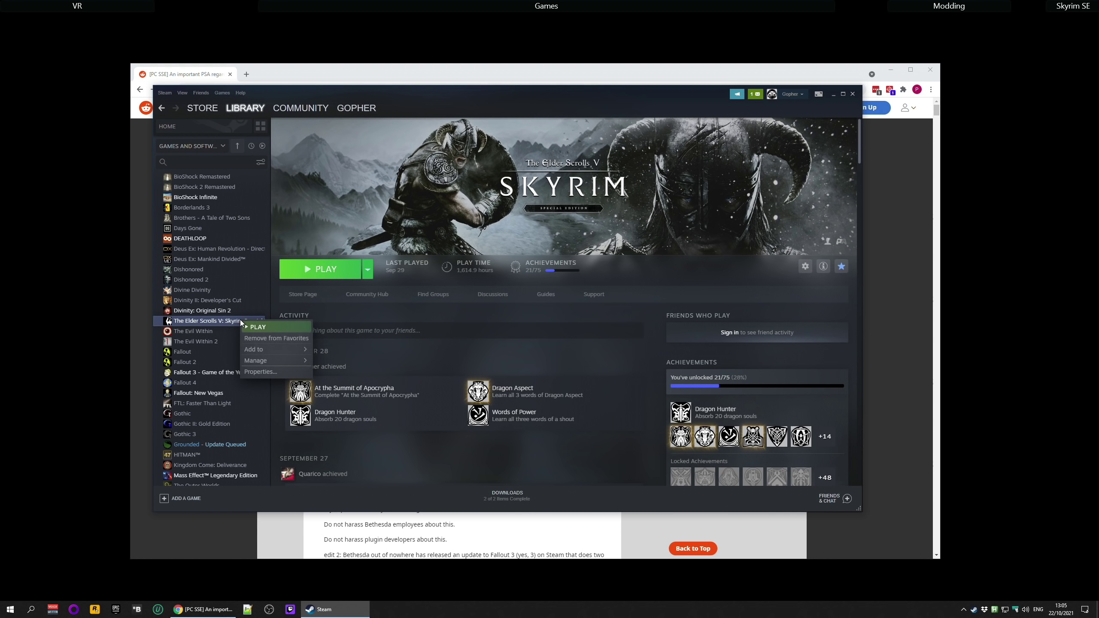
left_click(266, 372)
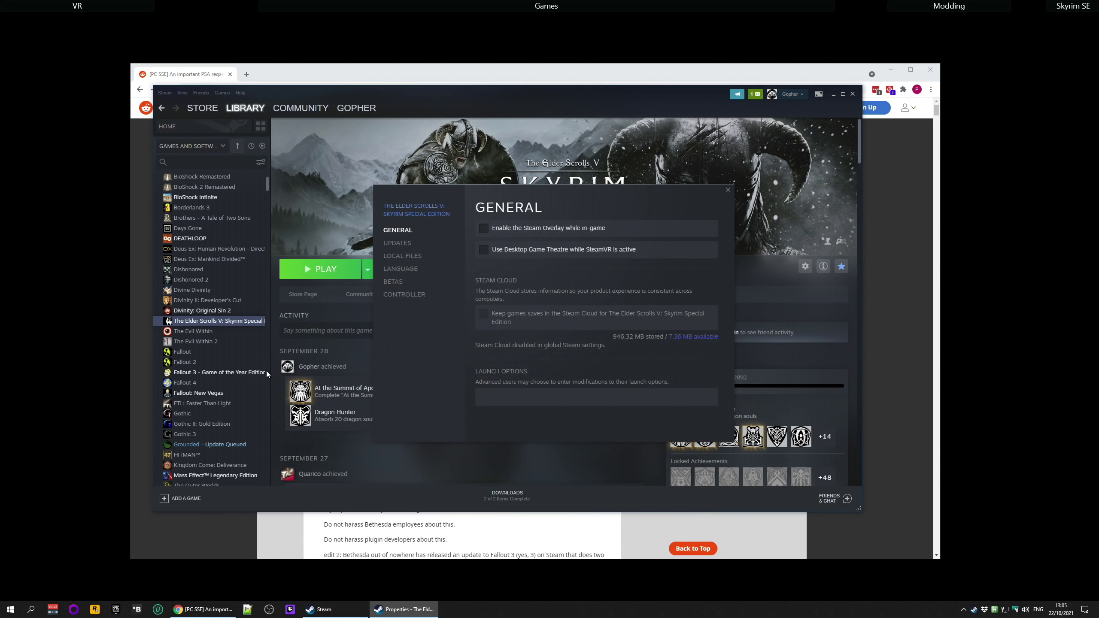
left_click(401, 246)
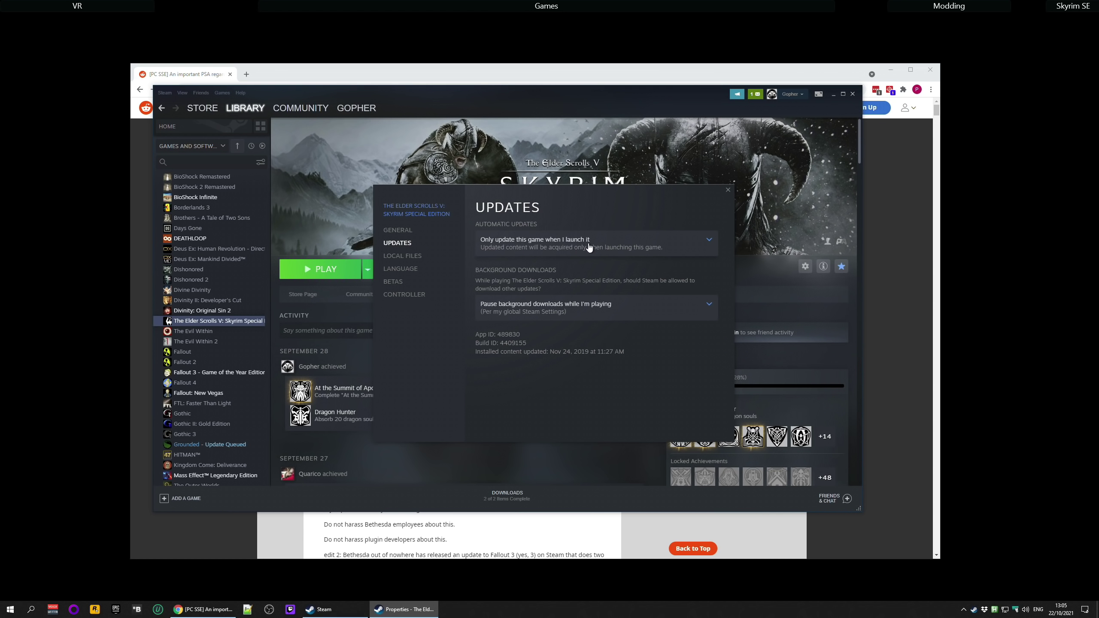
left_click(708, 245)
left_click(711, 247)
left_click(709, 239)
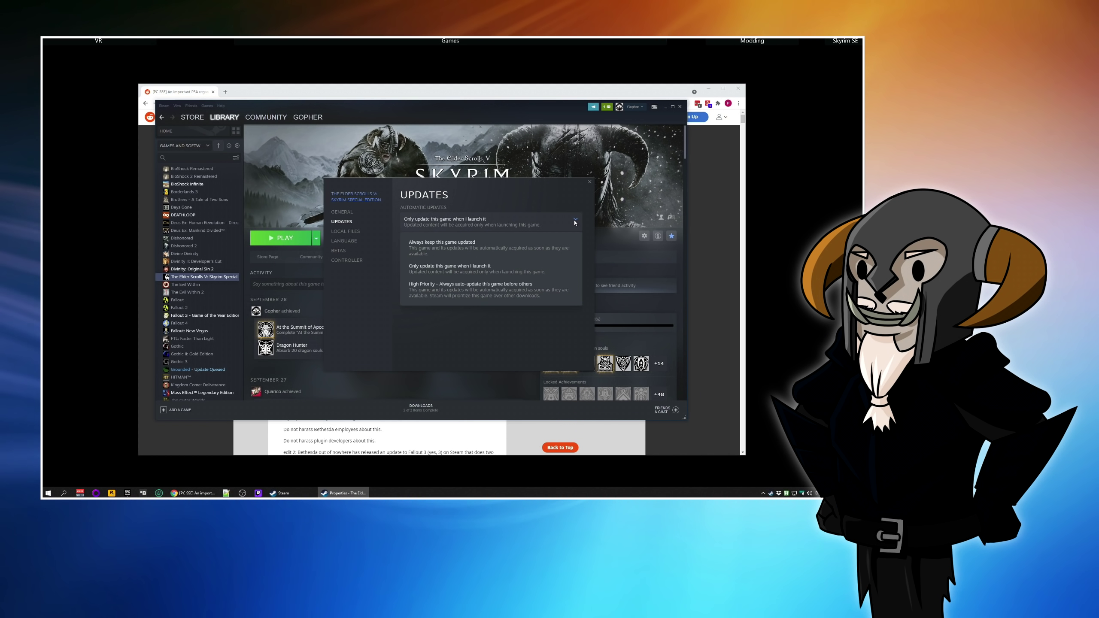
left_click(590, 184)
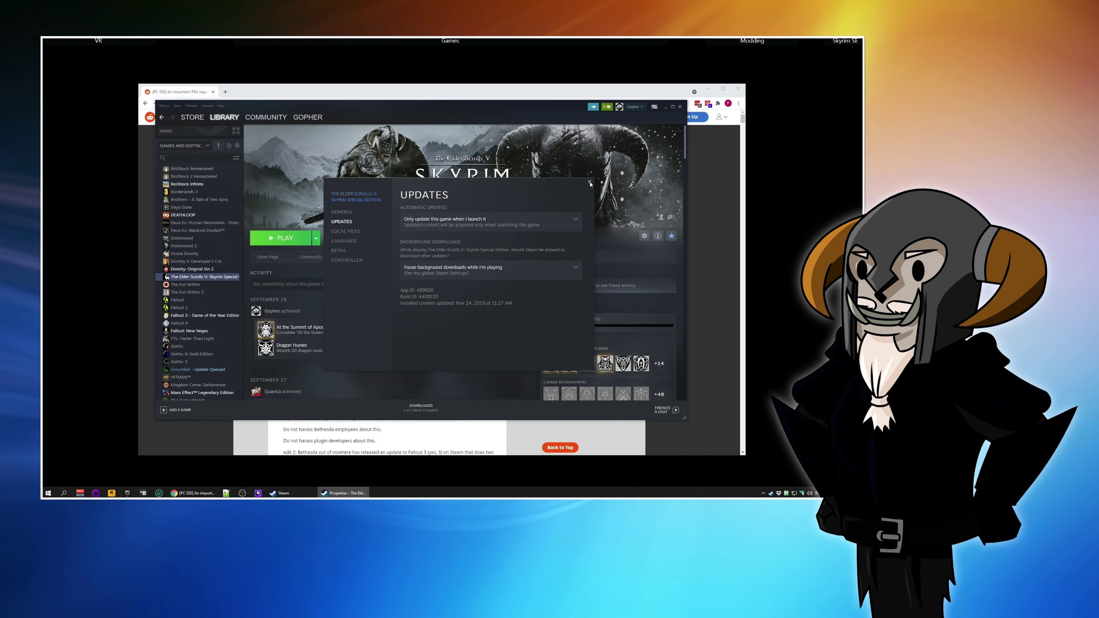
left_click(590, 184)
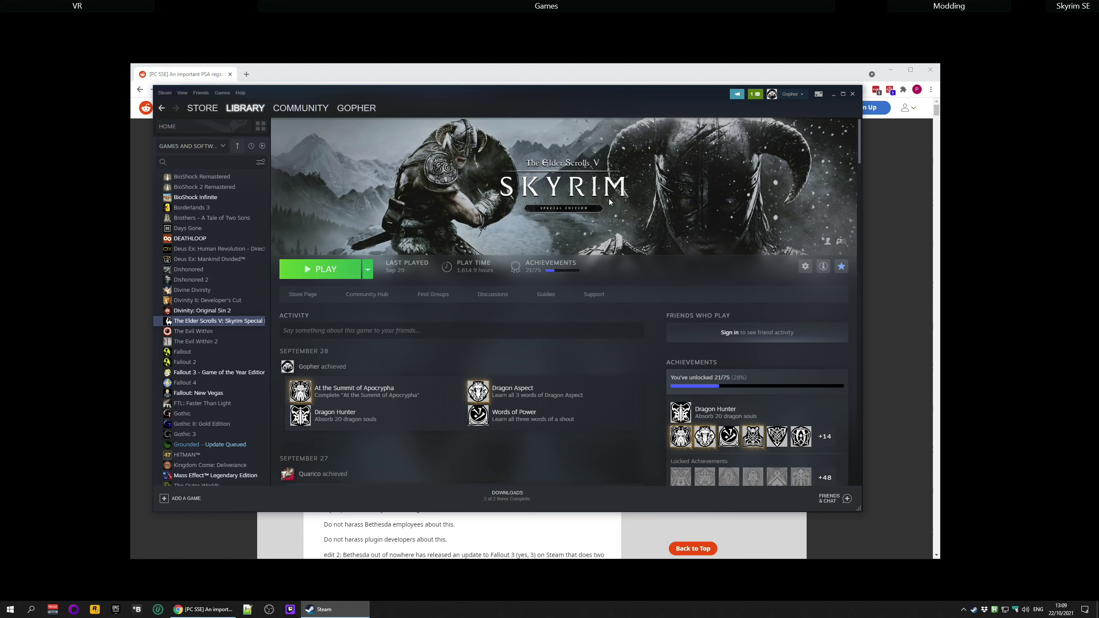
left_click(854, 93)
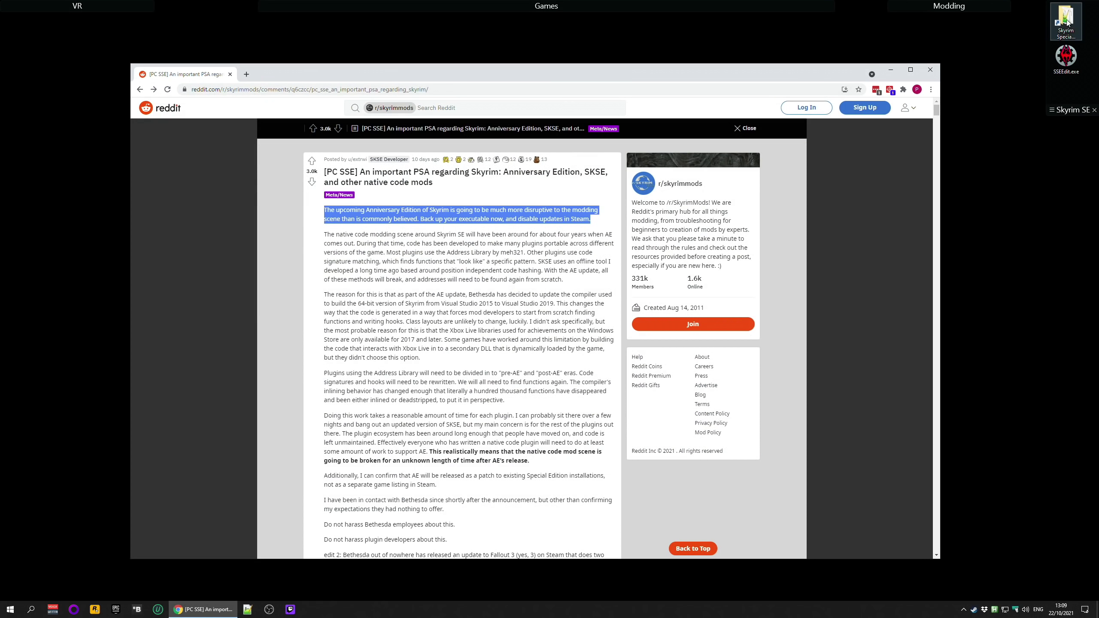
Step: Open the Skyrim Special Edition install folder and create a desktop shortcut to the skse64_loader.exe application
double_click(1063, 24)
scroll(446, 375, "down", 8)
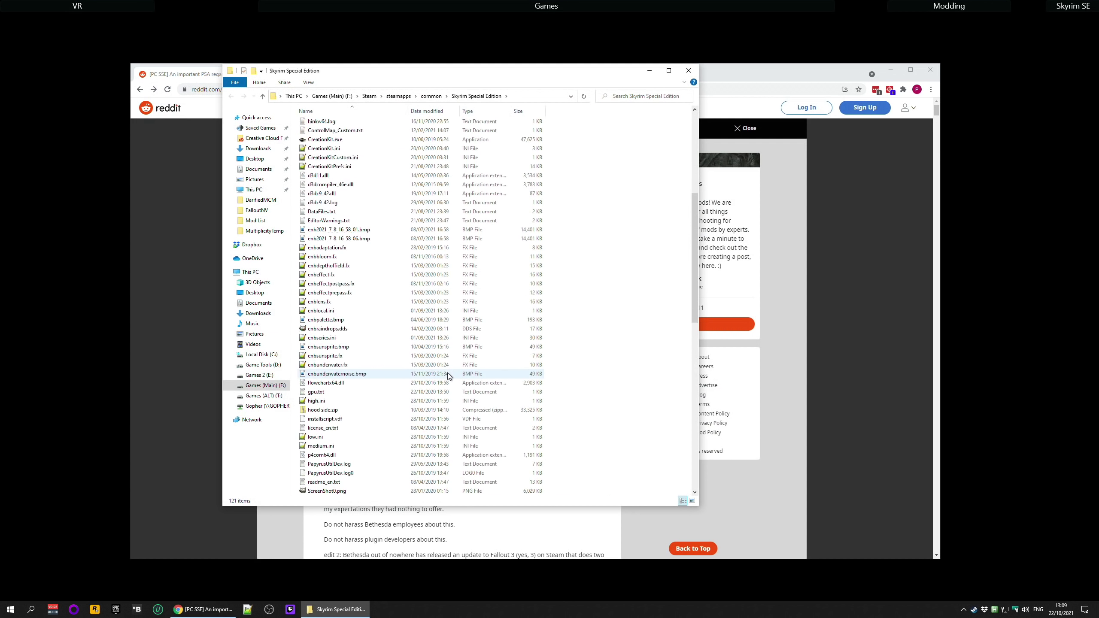
scroll(446, 375, "down", 8)
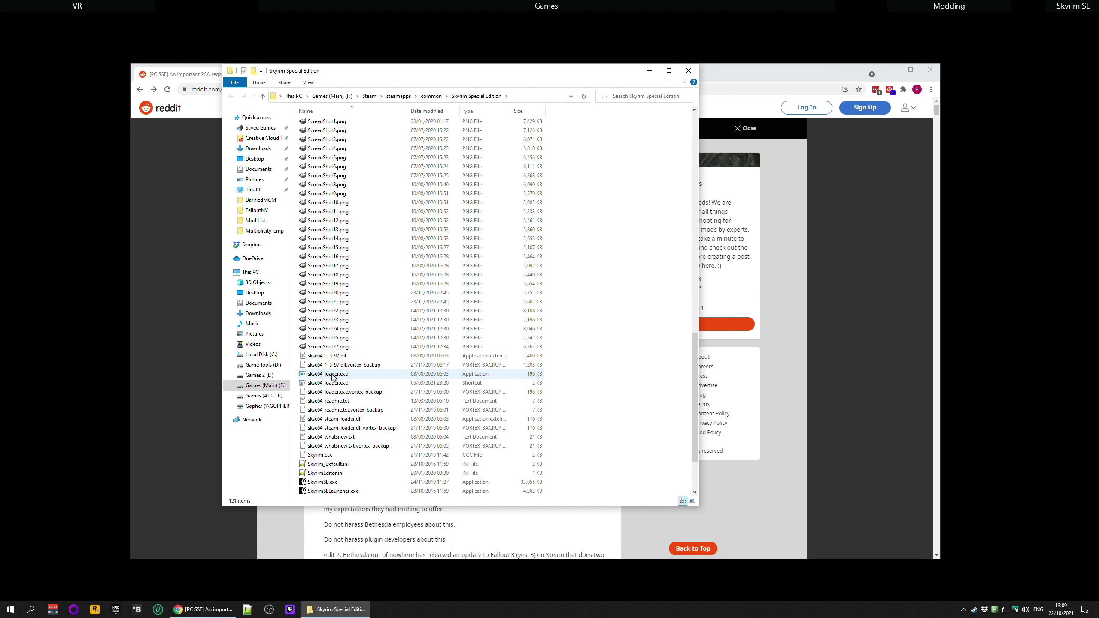
mouse_move(340, 375)
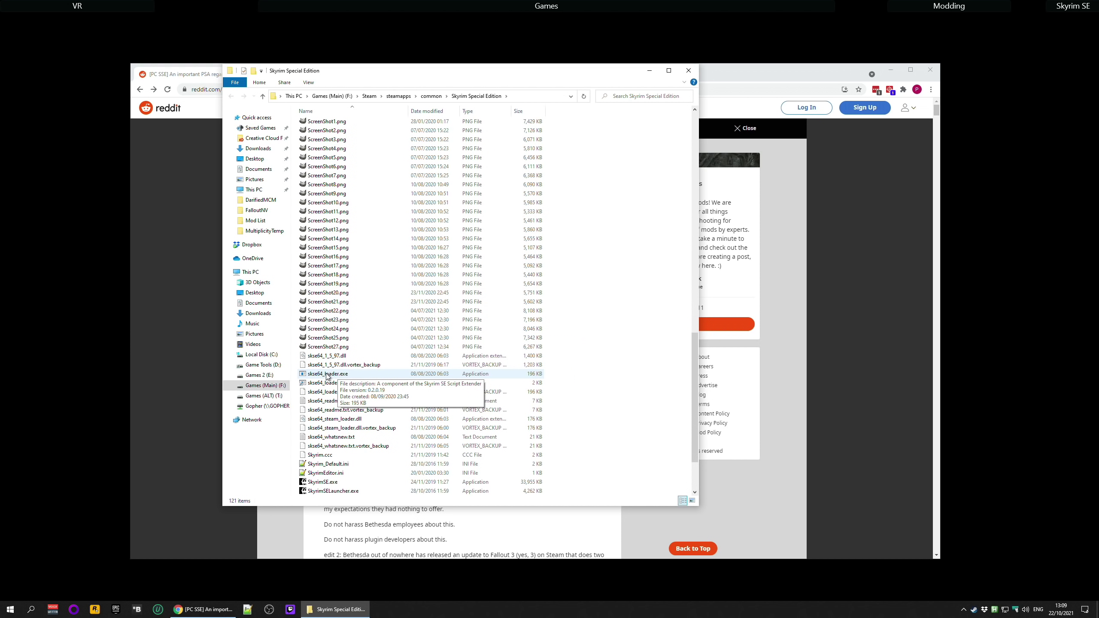
right_click(320, 376)
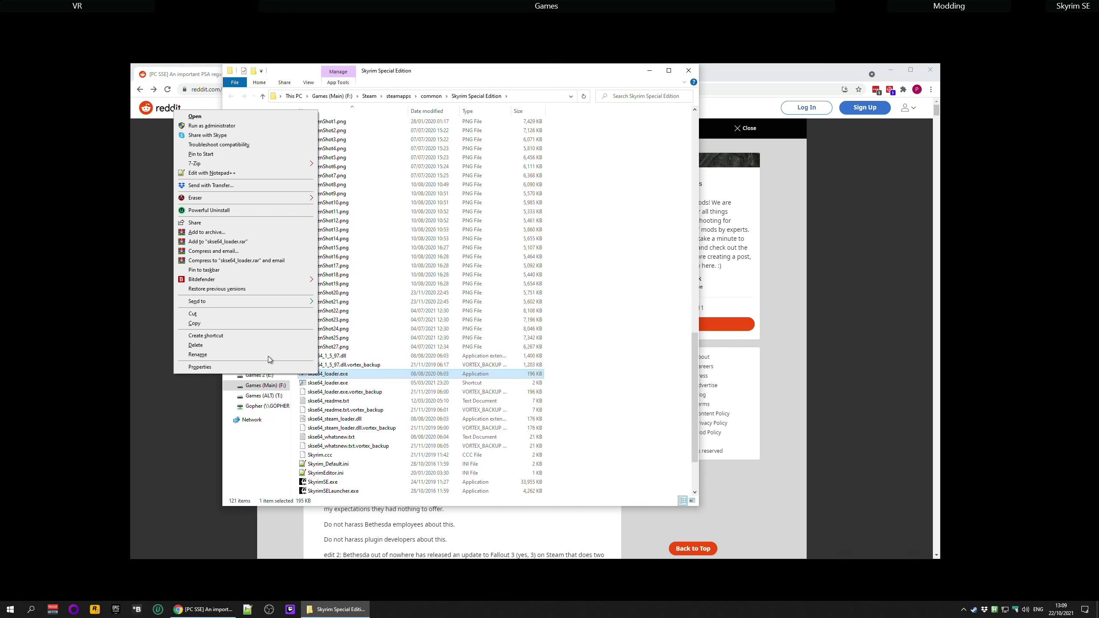
mouse_move(214, 305)
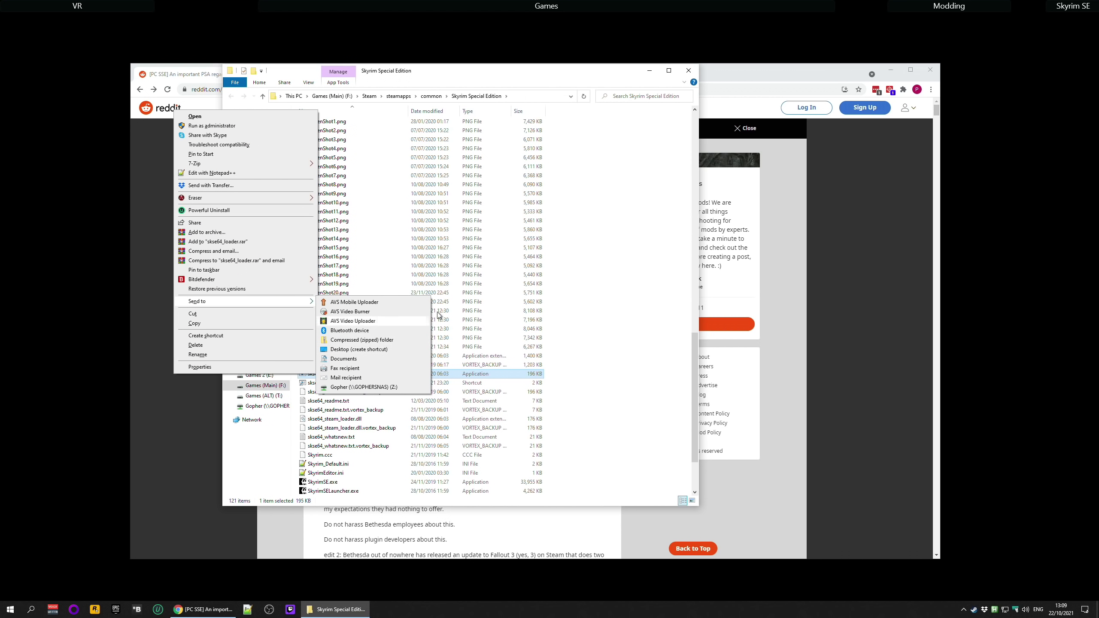
left_click(363, 350)
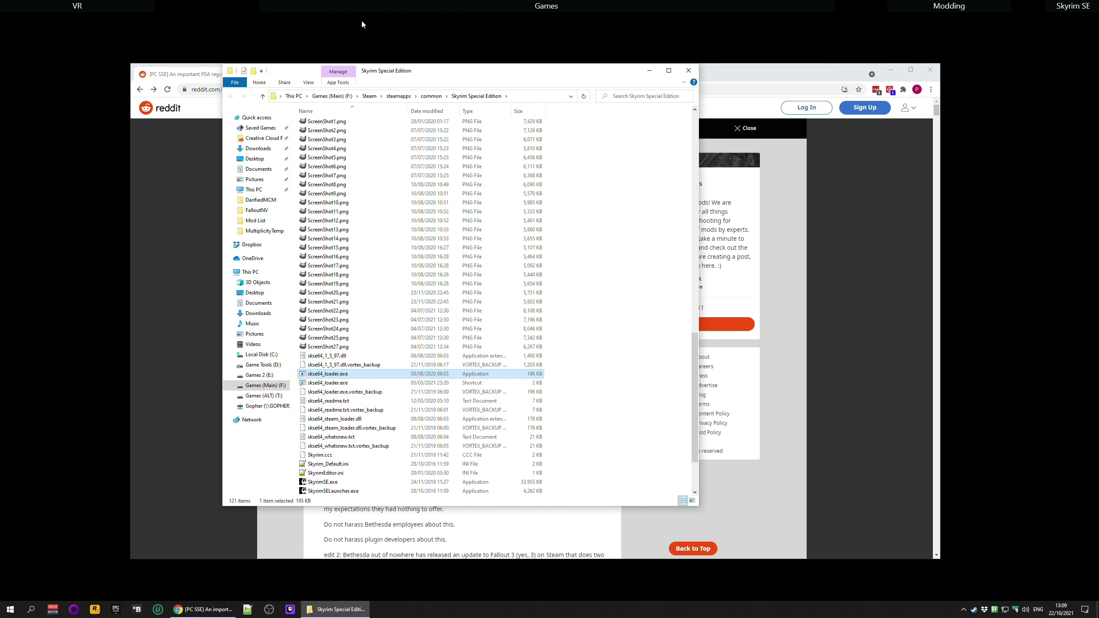
mouse_move(364, 25)
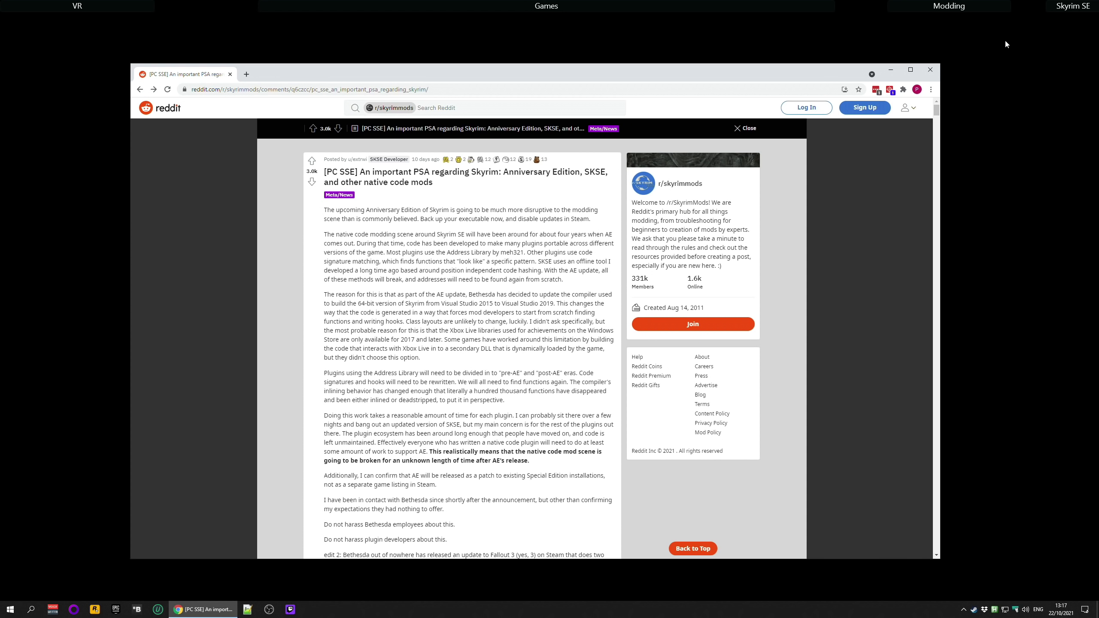
Step: Reopen the Skyrim Special Edition folder, move its window clear of the desktop area and select SkyrimSE.exe
double_click(1073, 6)
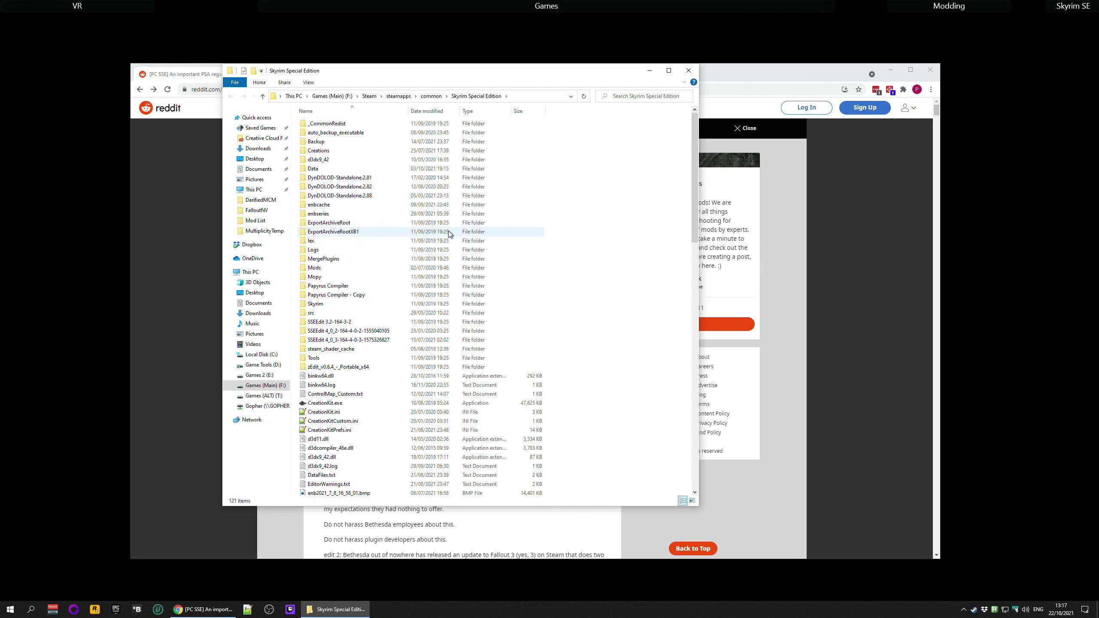
left_click_drag(388, 74, 770, 116)
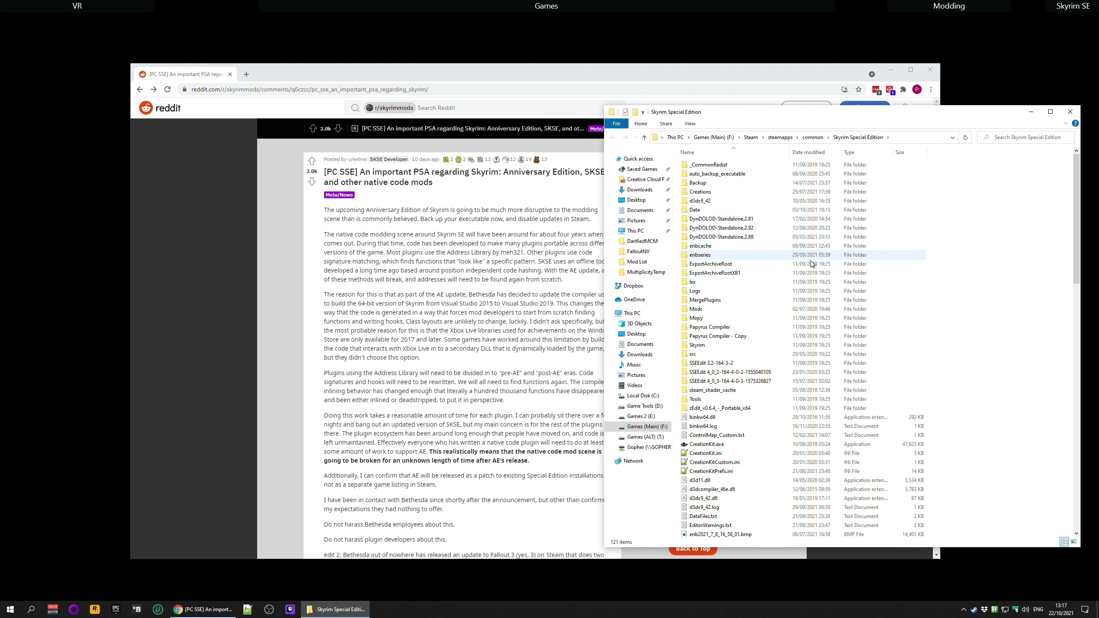
scroll(811, 260, "down", 15)
scroll(849, 358, "down", 10)
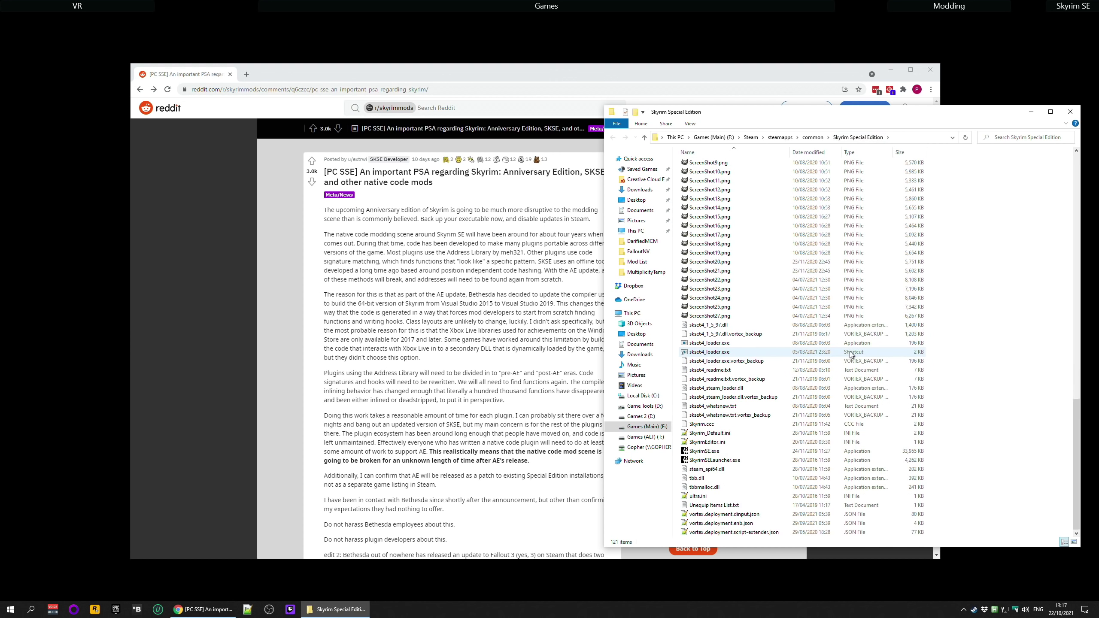
left_click(729, 453)
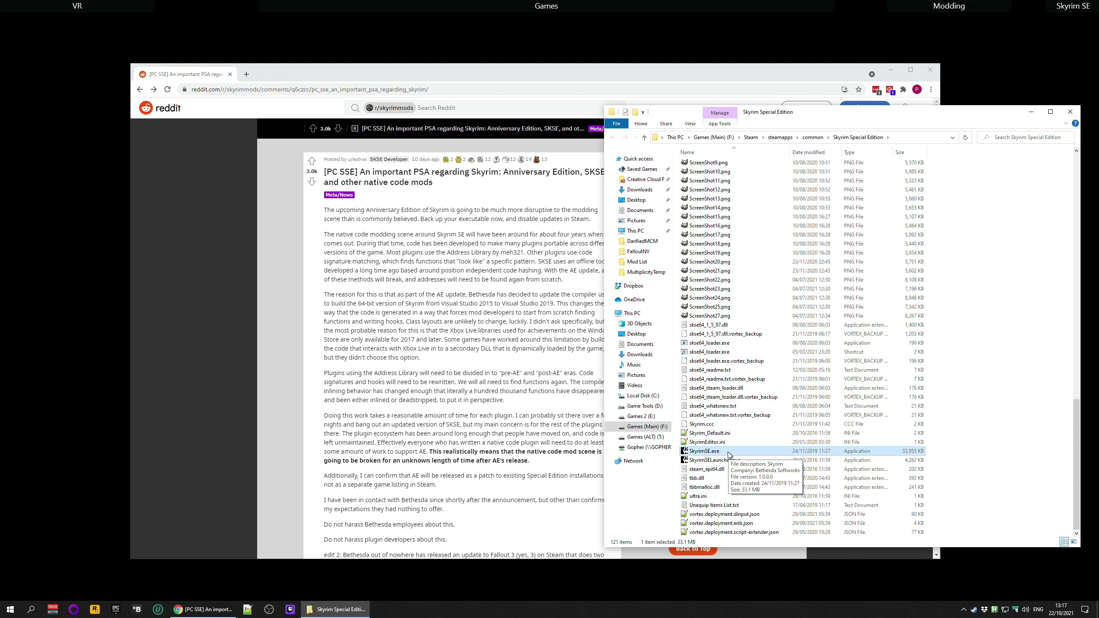
Step: Clear the browser off the desktop and create a new desktop folder named SSE Backups
left_click(891, 70)
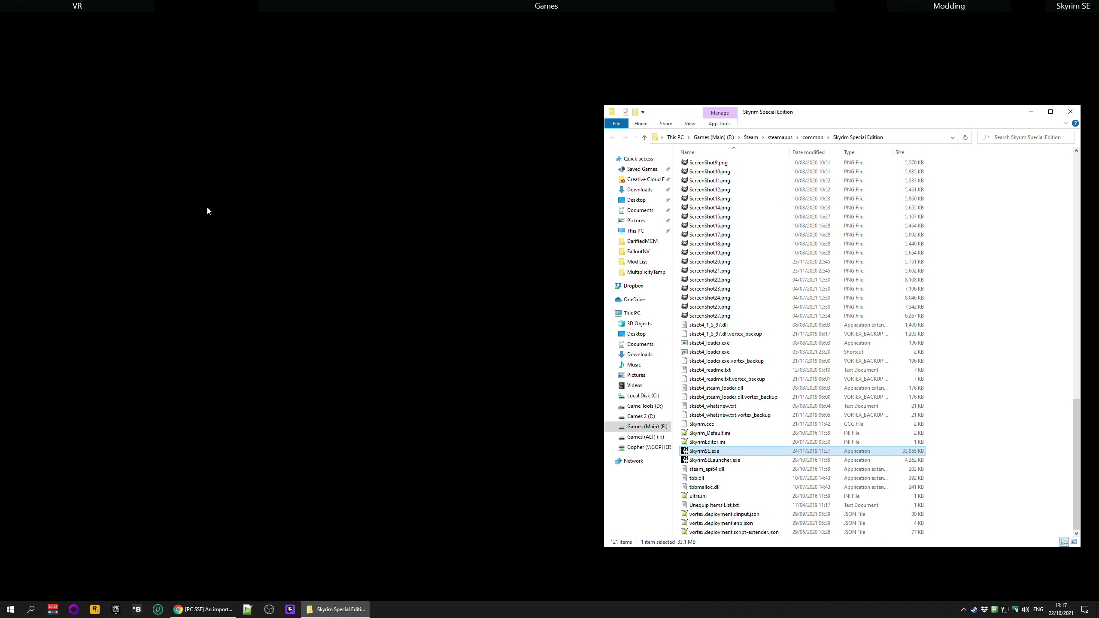
right_click(178, 227)
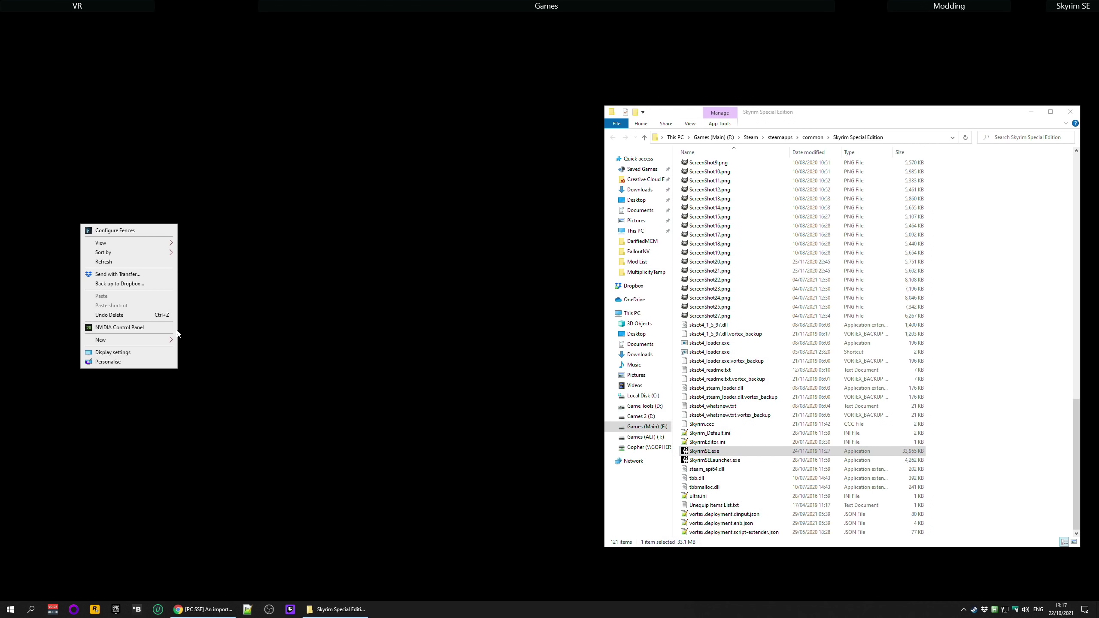
left_click(101, 418)
right_click(44, 352)
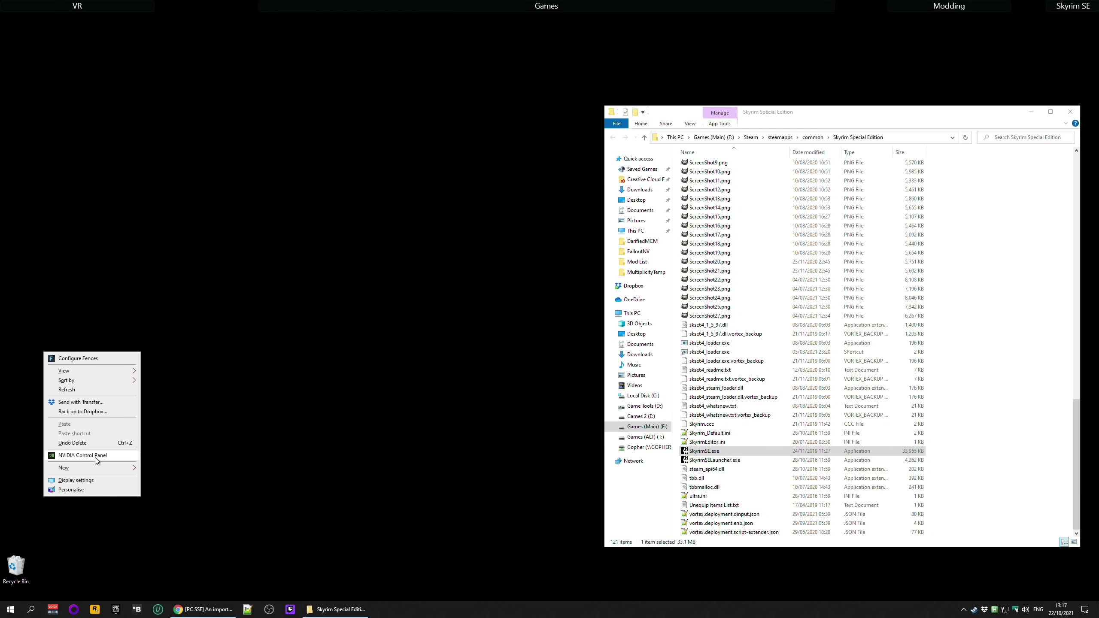
mouse_move(96, 468)
left_click(156, 470)
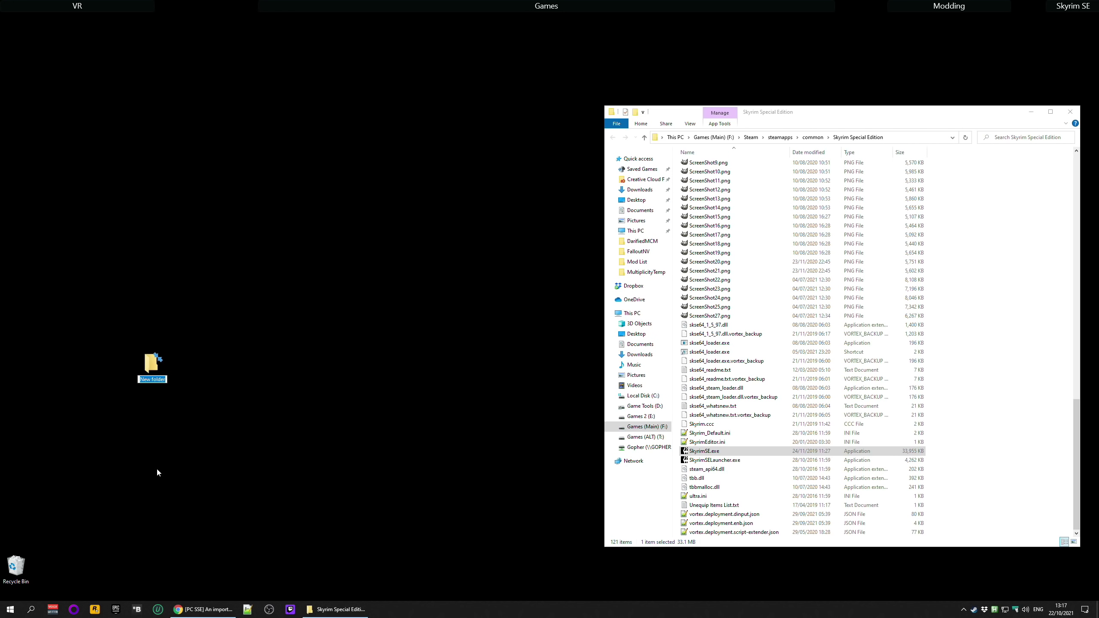
type("SSE Backups")
key("Return")
Step: Open the SSE Backups folder beside the game folder and copy SkyrimSE.exe into it
double_click(145, 337)
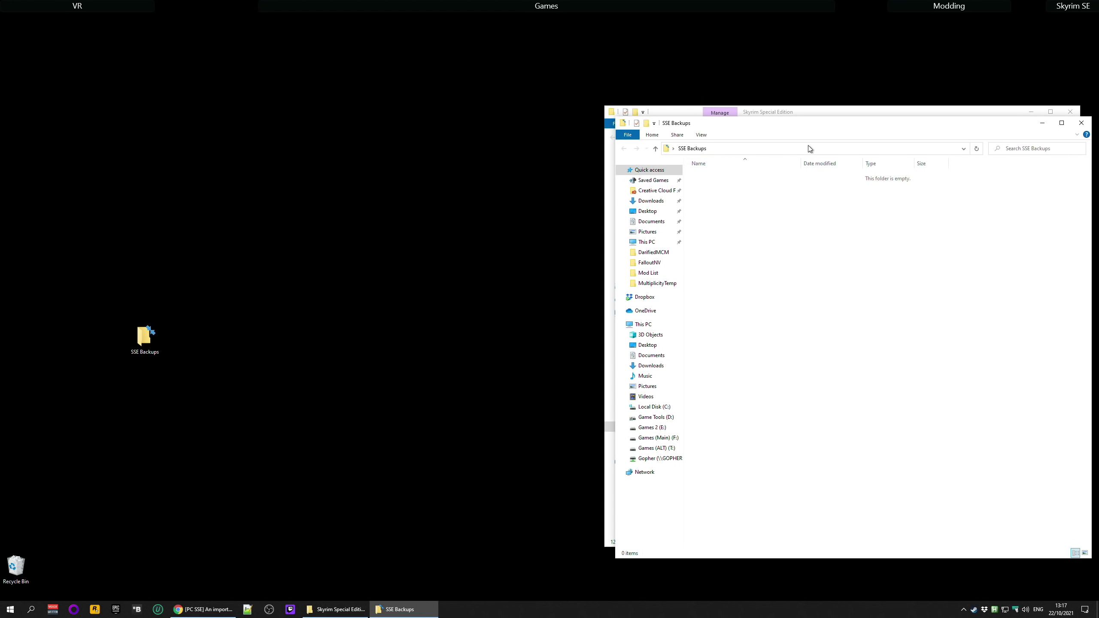
left_click_drag(807, 123, 275, 113)
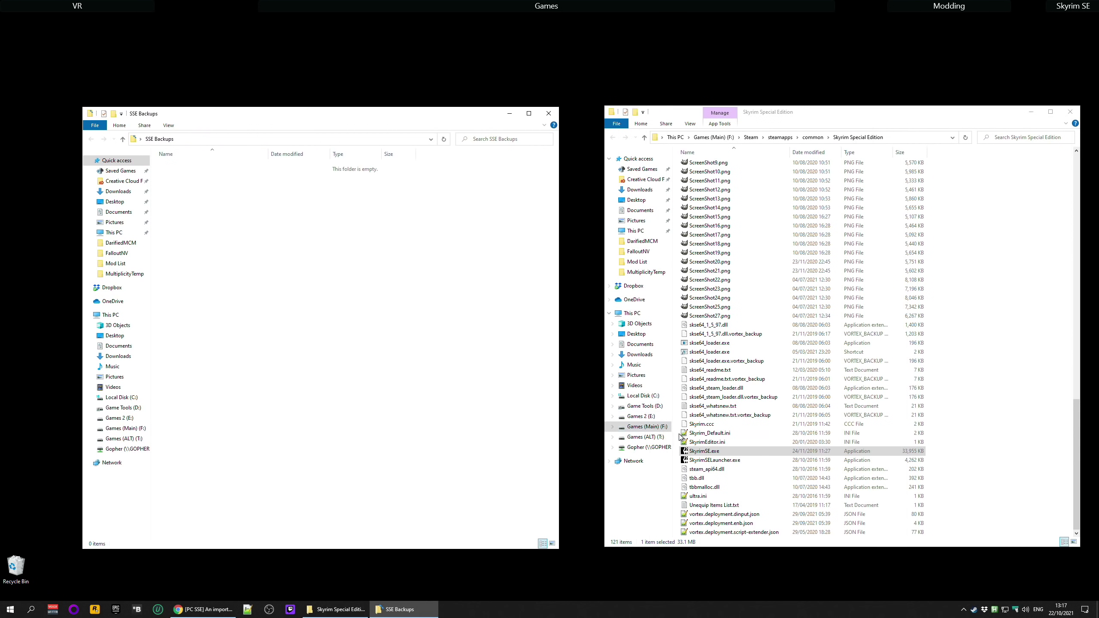
right_click(702, 451)
left_click(602, 397)
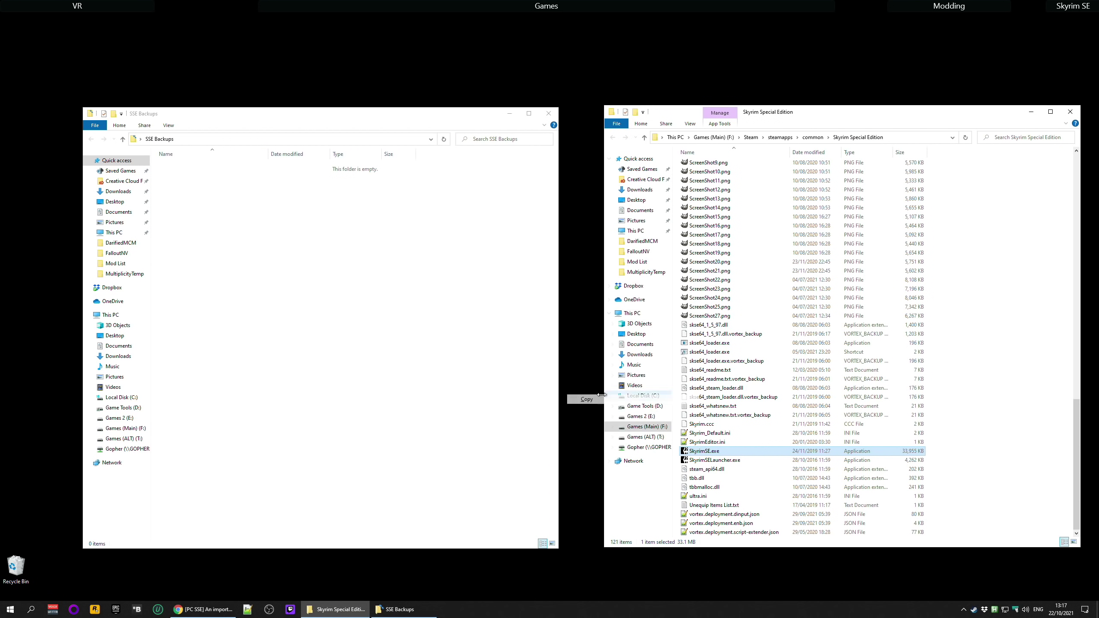
right_click(265, 251)
left_click(191, 310)
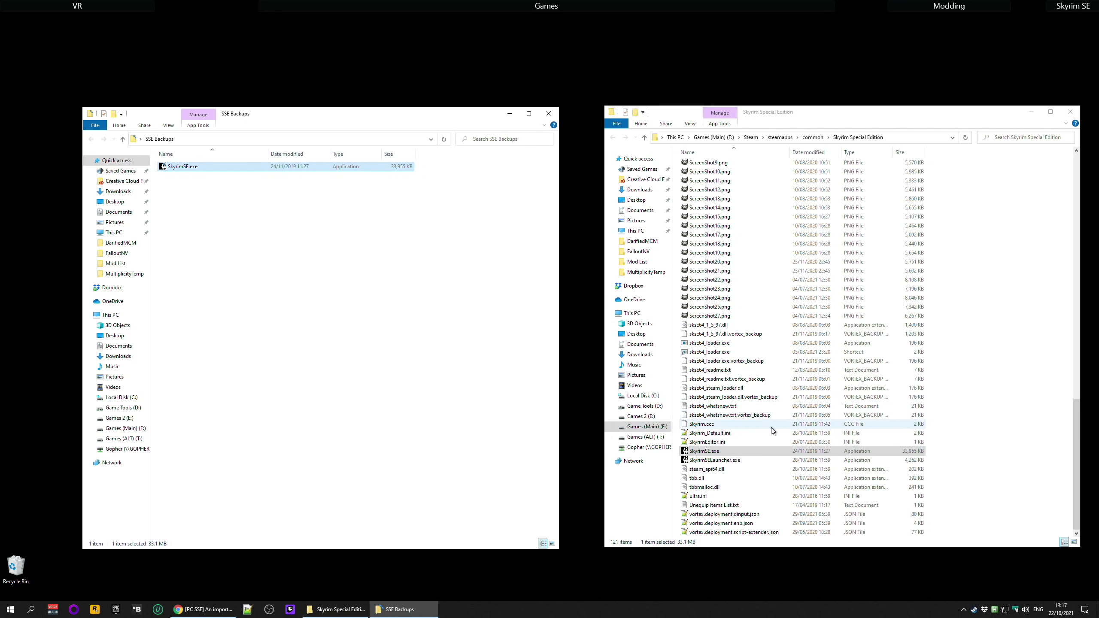
Step: Return to the Reddit post and highlight the Data files listed for backup to be 99% safe
scroll(781, 428, "up", 18)
scroll(785, 423, "up", 9)
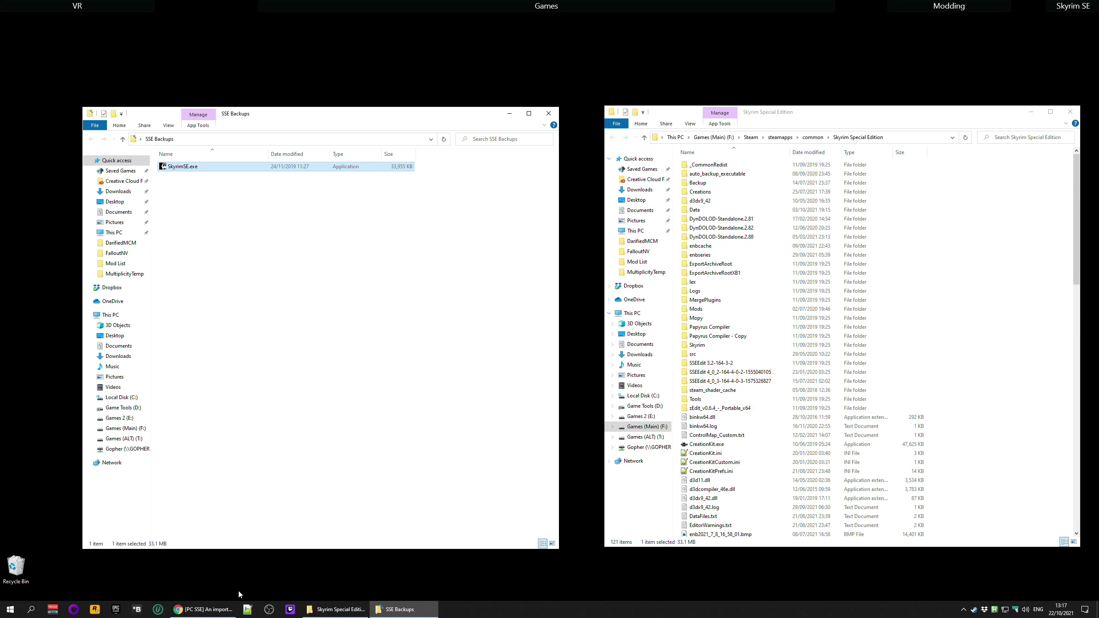
left_click(204, 610)
scroll(449, 277, "down", 7)
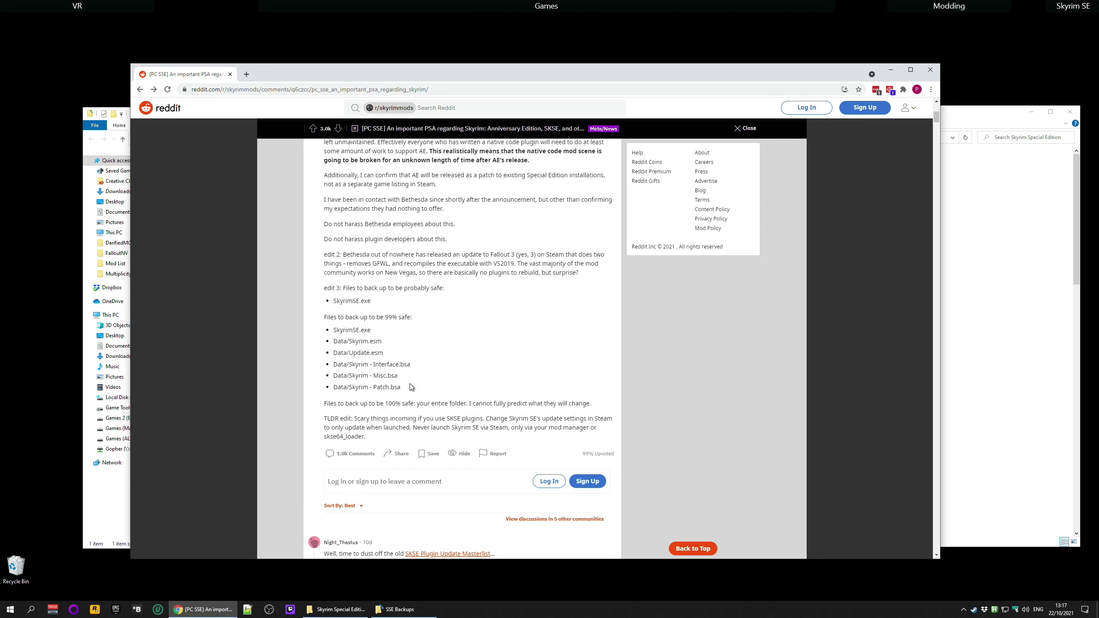
left_click_drag(409, 391, 331, 344)
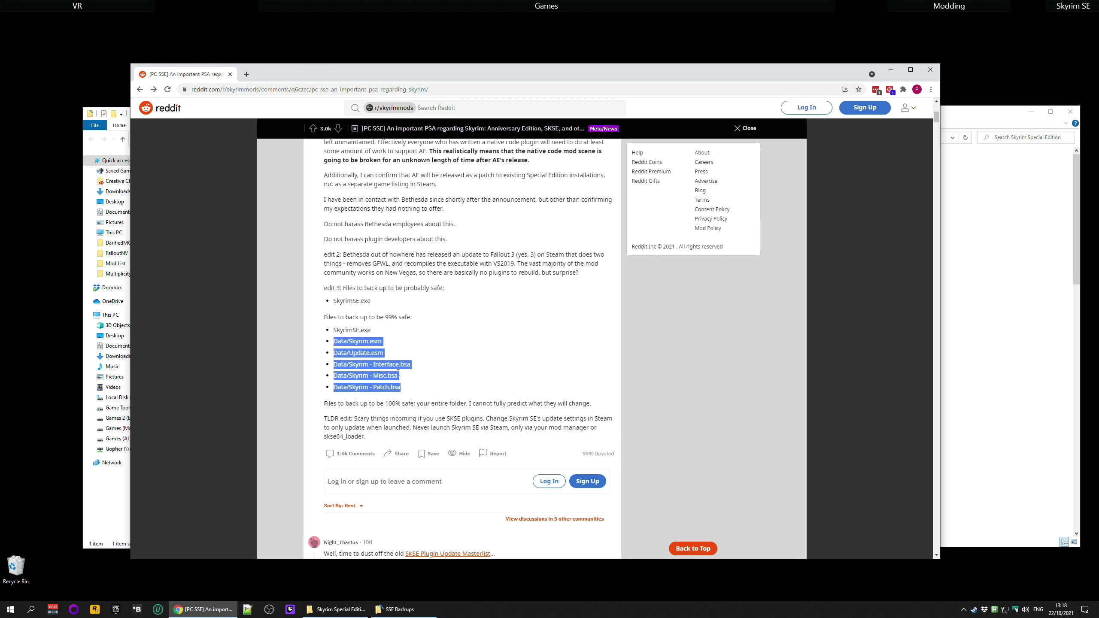
Step: In the game's Data folder, select and copy Update.esm, Skyrim.esm, Skyrim - Interface.bsa, Skyrim - Misc.bsa and Skyrim - Patch.bsa
left_click(996, 177)
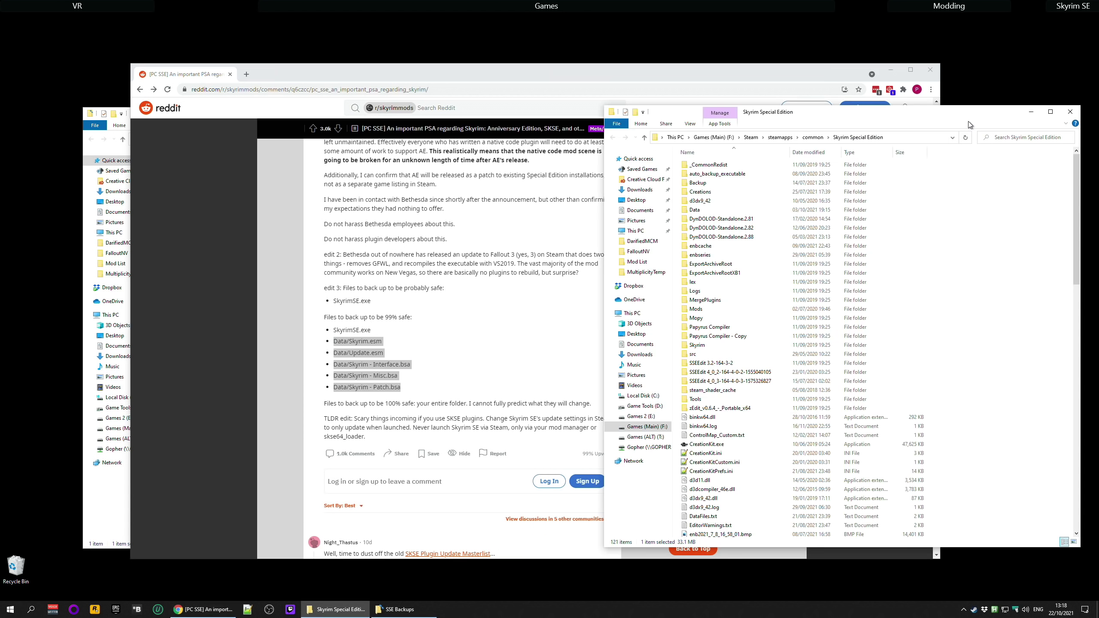
double_click(697, 209)
scroll(728, 366, "down", 13)
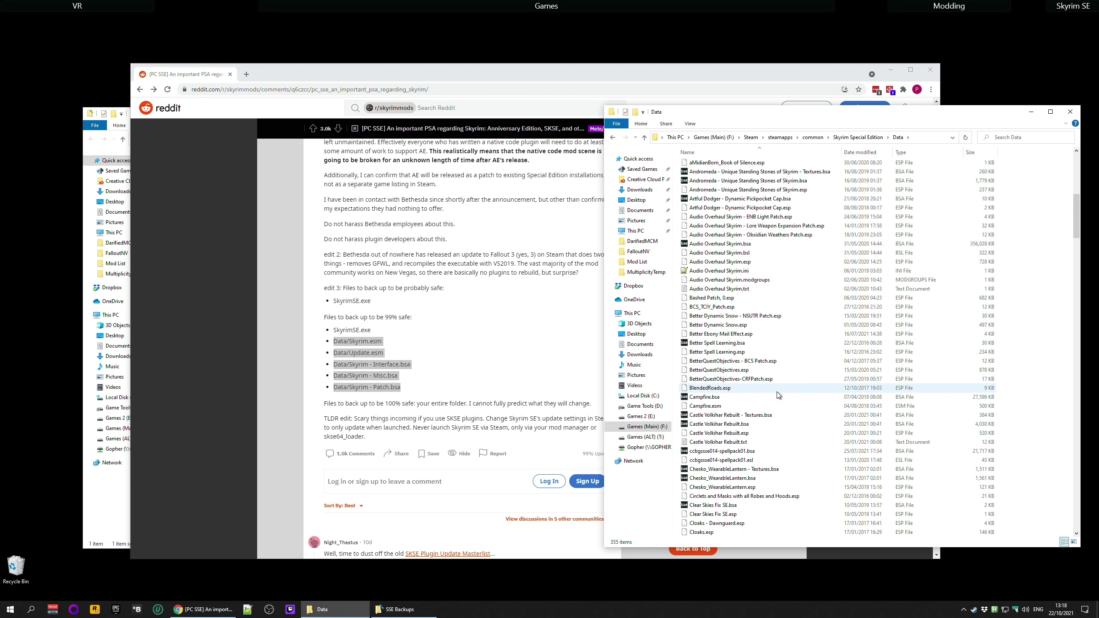
scroll(776, 392, "down", 20)
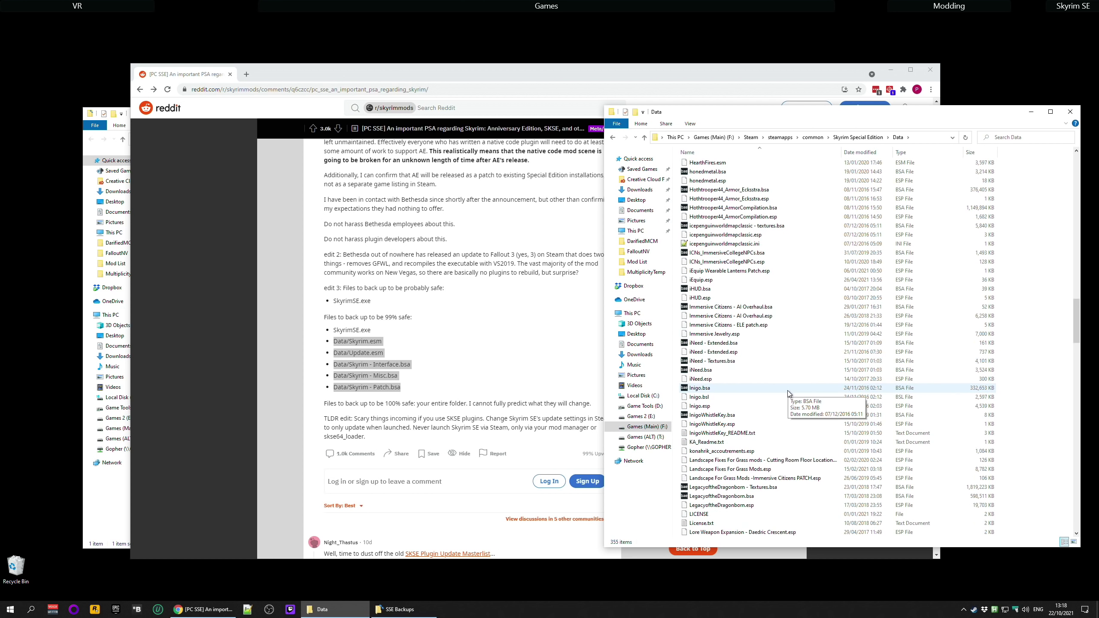
scroll(789, 391, "down", 20)
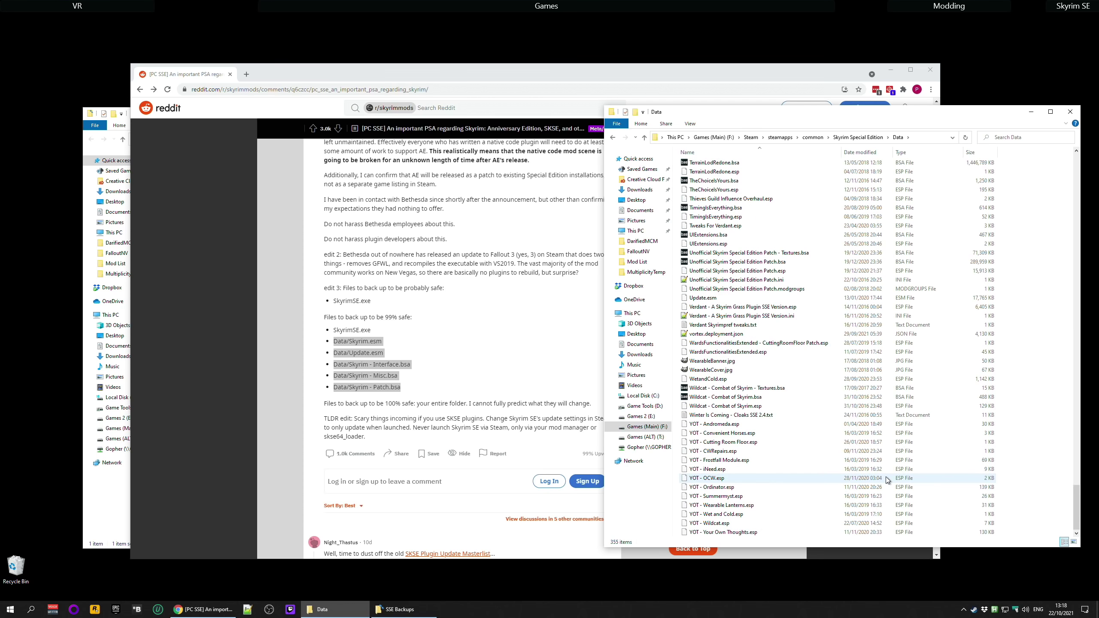
scroll(767, 474, "up", 4)
left_click(736, 407)
scroll(736, 407, "up", 15)
left_click(715, 415, "ctrl")
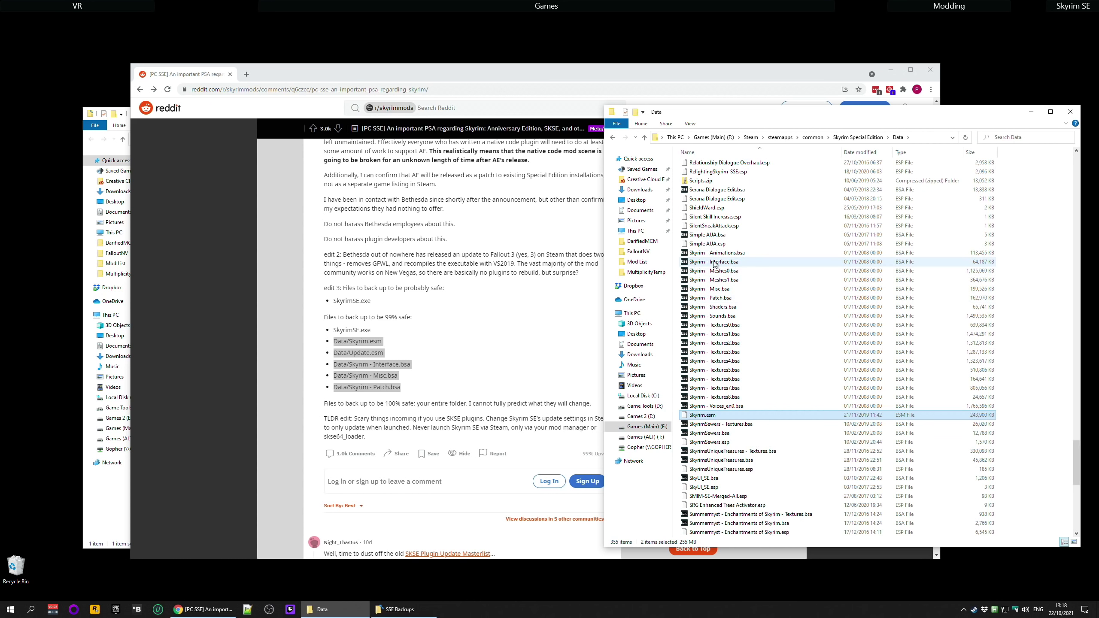
left_click(738, 262, "ctrl")
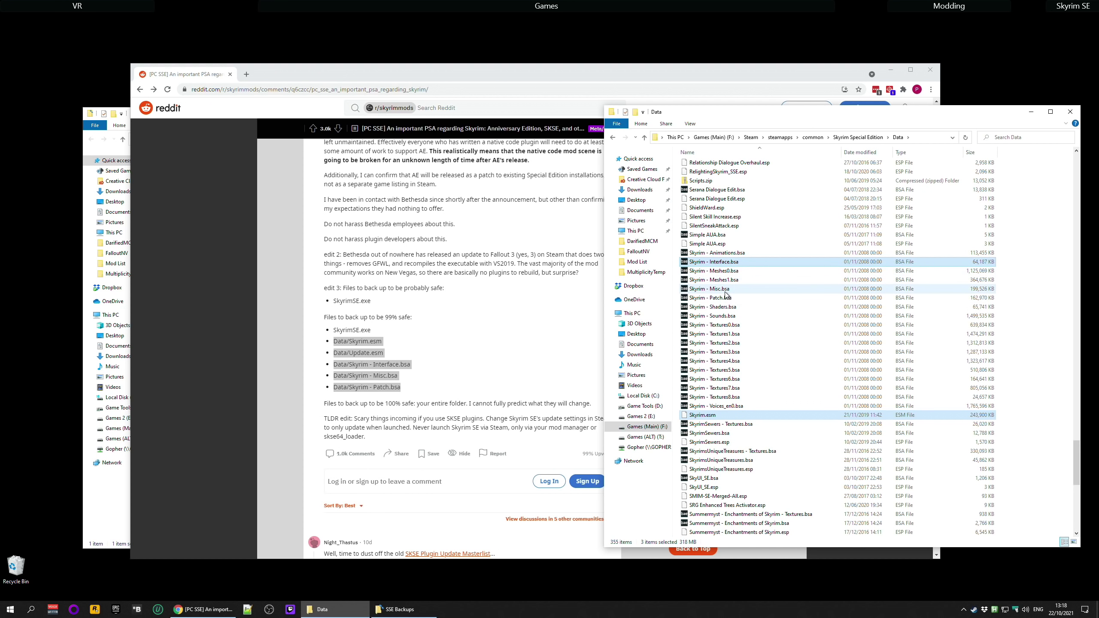
left_click(740, 290, "ctrl")
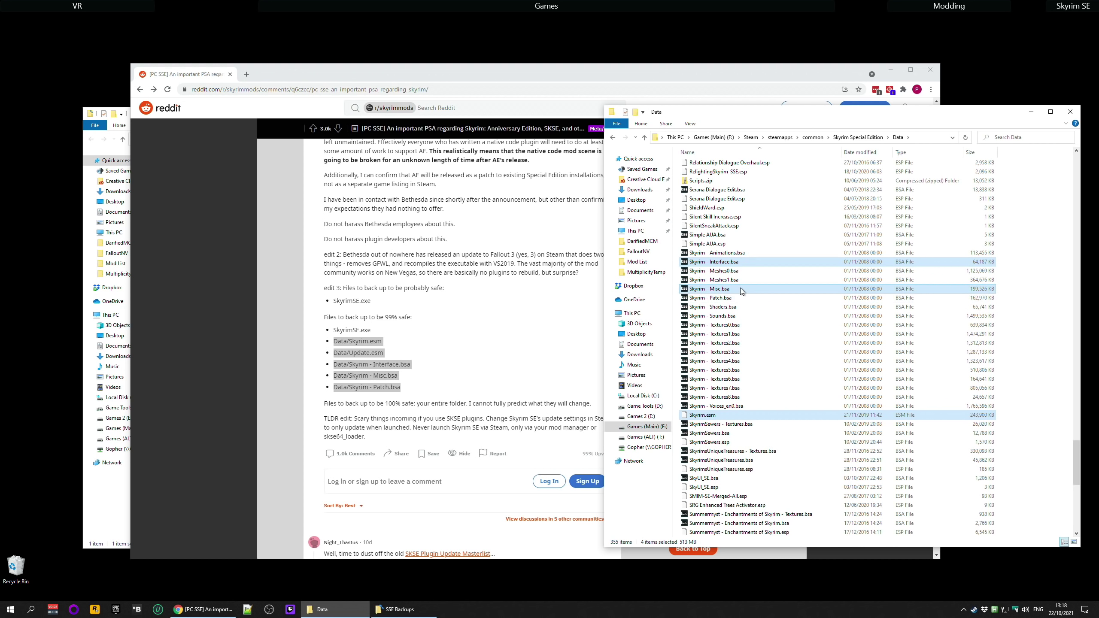
right_click(732, 296)
left_click(644, 424)
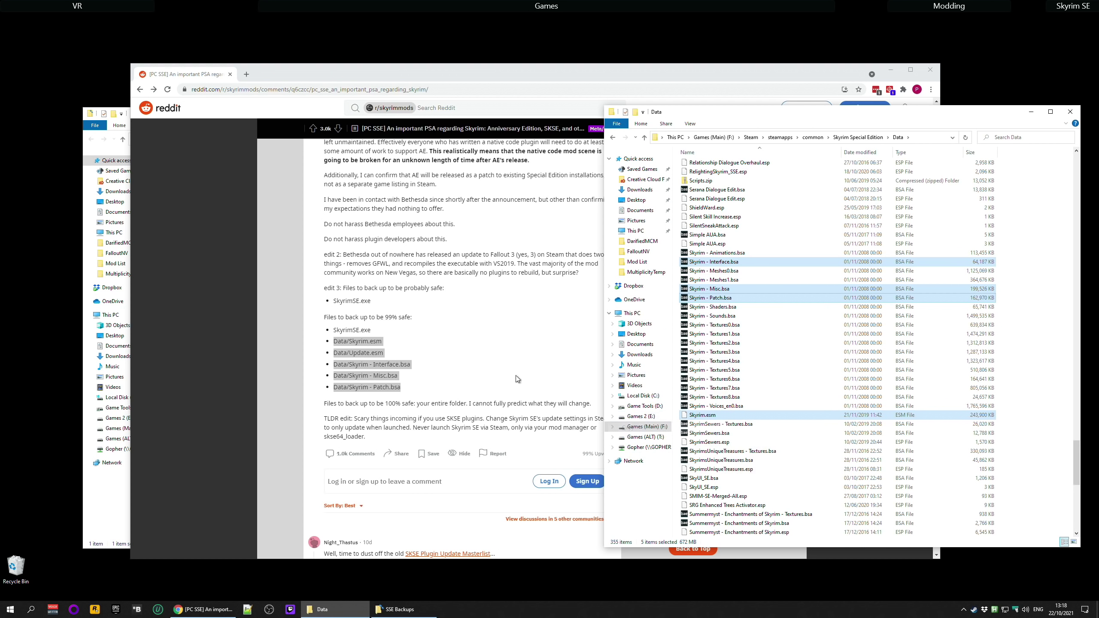
Step: Create a folder named Data inside SSE Backups and paste the copied game files into it
left_click(106, 490)
right_click(191, 289)
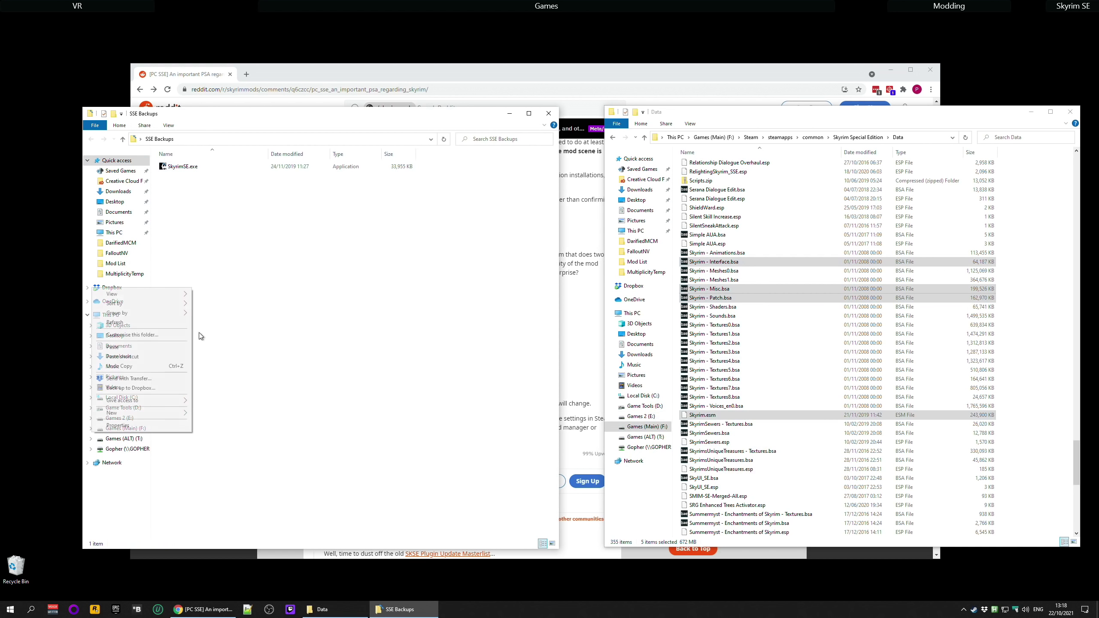
mouse_move(178, 413)
left_click(216, 413)
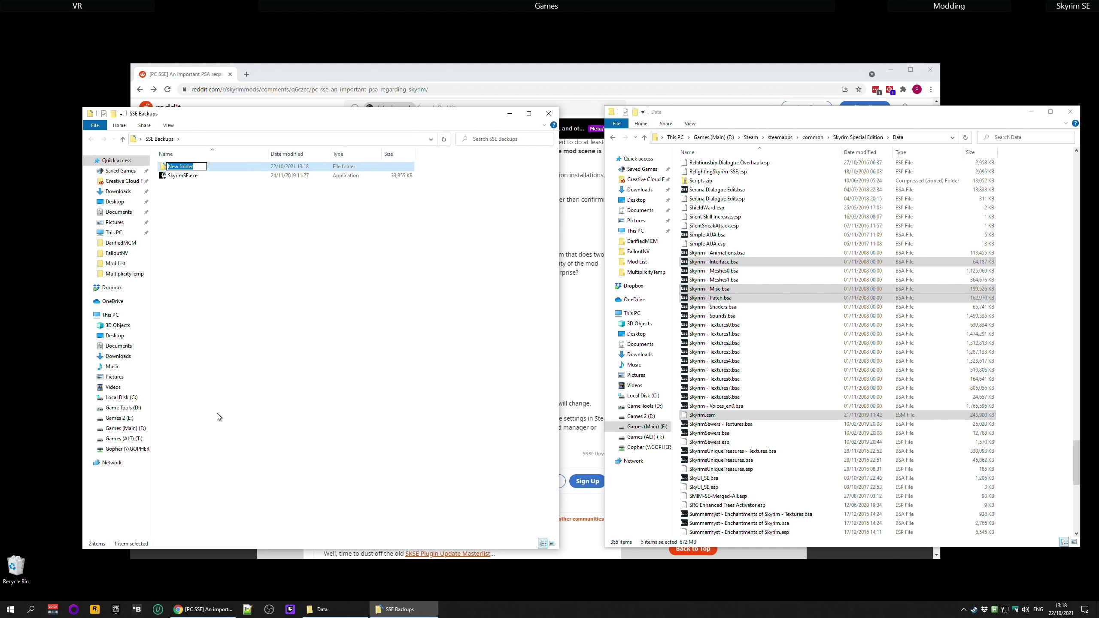
type("Data")
key("Return")
key("Return")
right_click(226, 234)
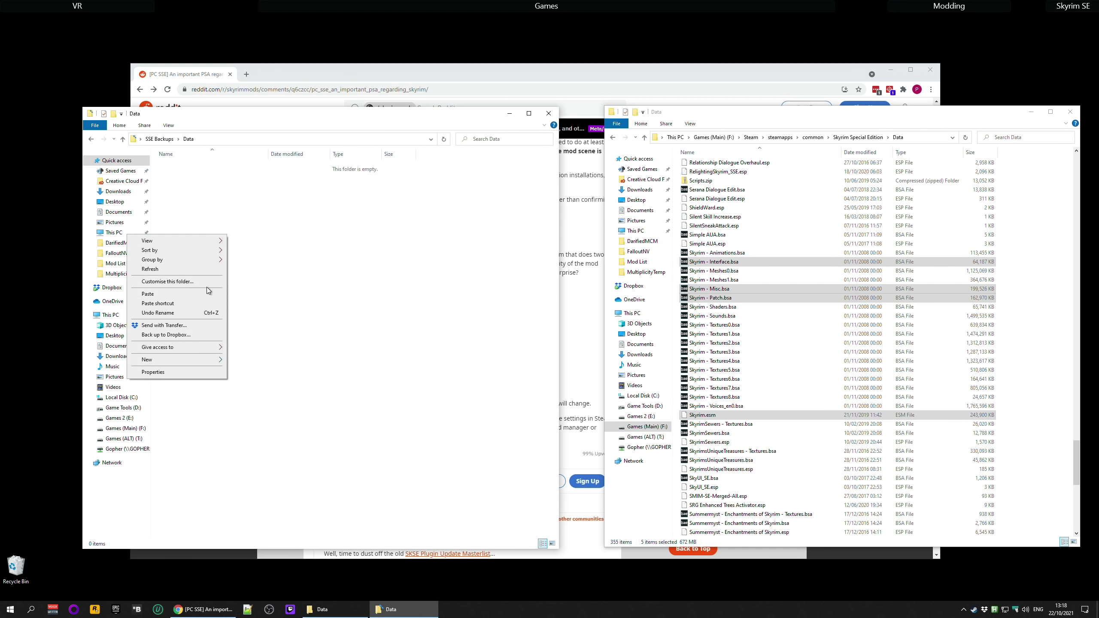
left_click(171, 293)
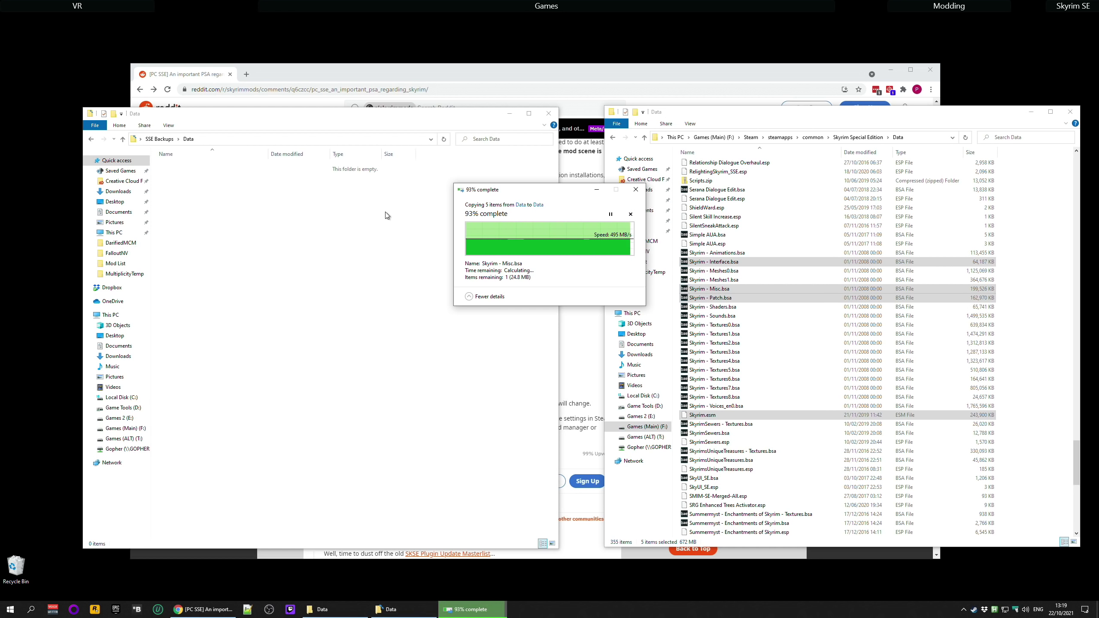
Step: Go up to Steam's common folder and locate the entire Skyrim Special Edition folder
left_click(586, 83)
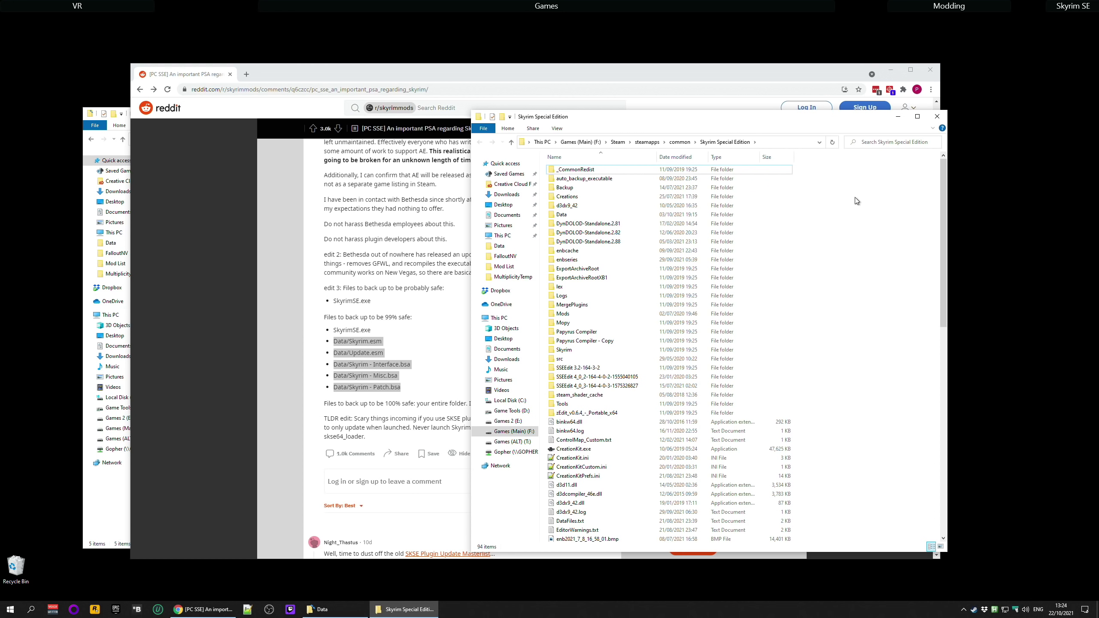
left_click(688, 145)
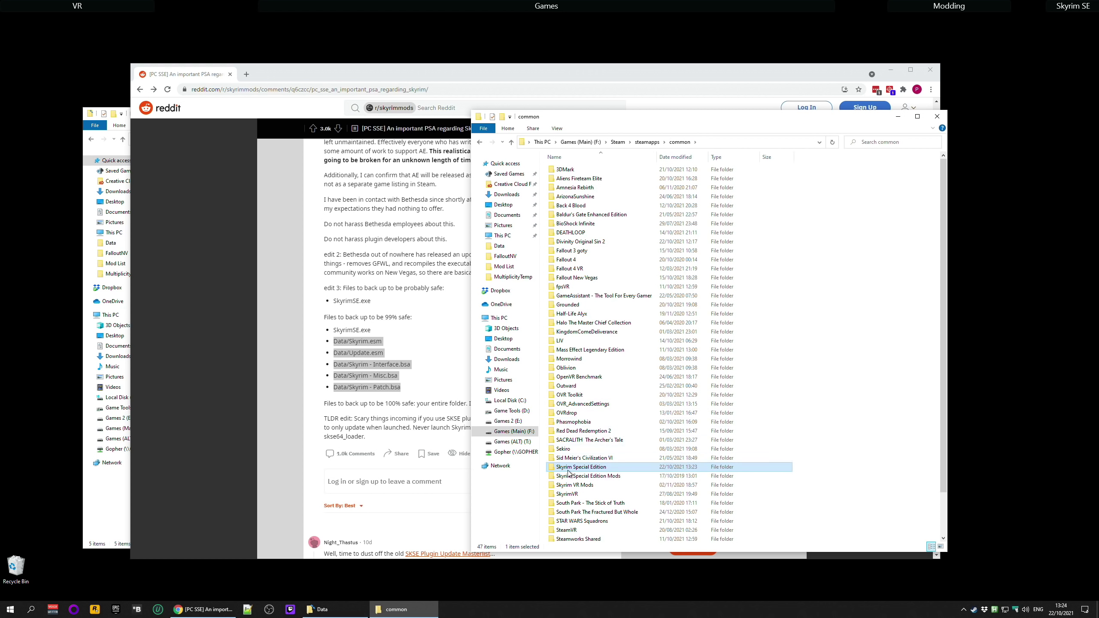
mouse_move(596, 472)
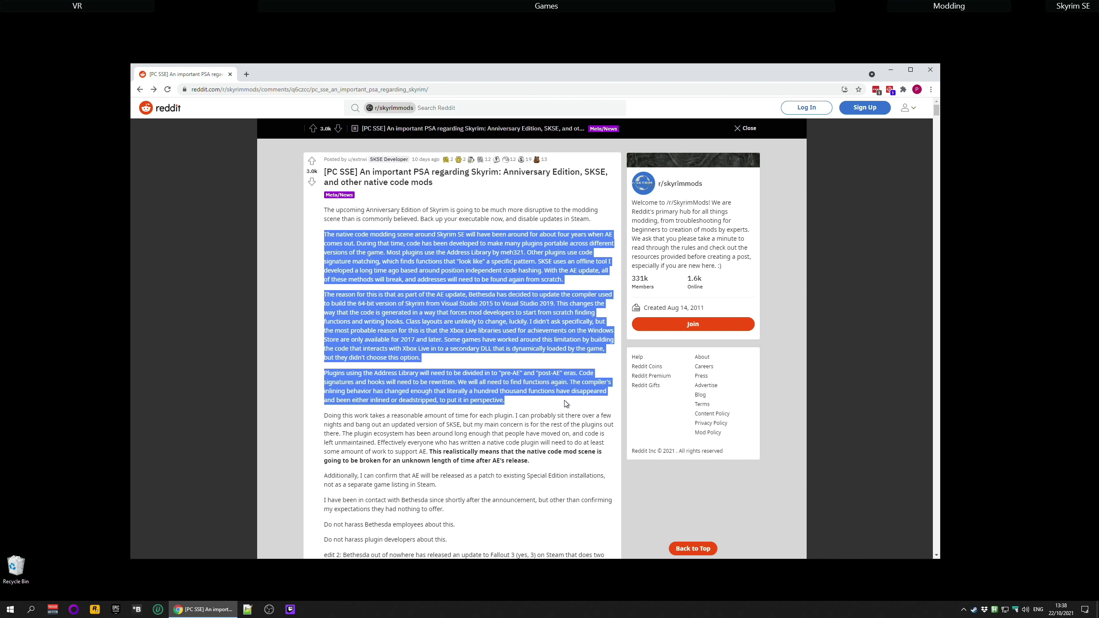
Step: Highlight the Reddit post's paragraph on the work needed for each plugin and the line about not harassing plugin developers
left_click_drag(324, 416, 555, 464)
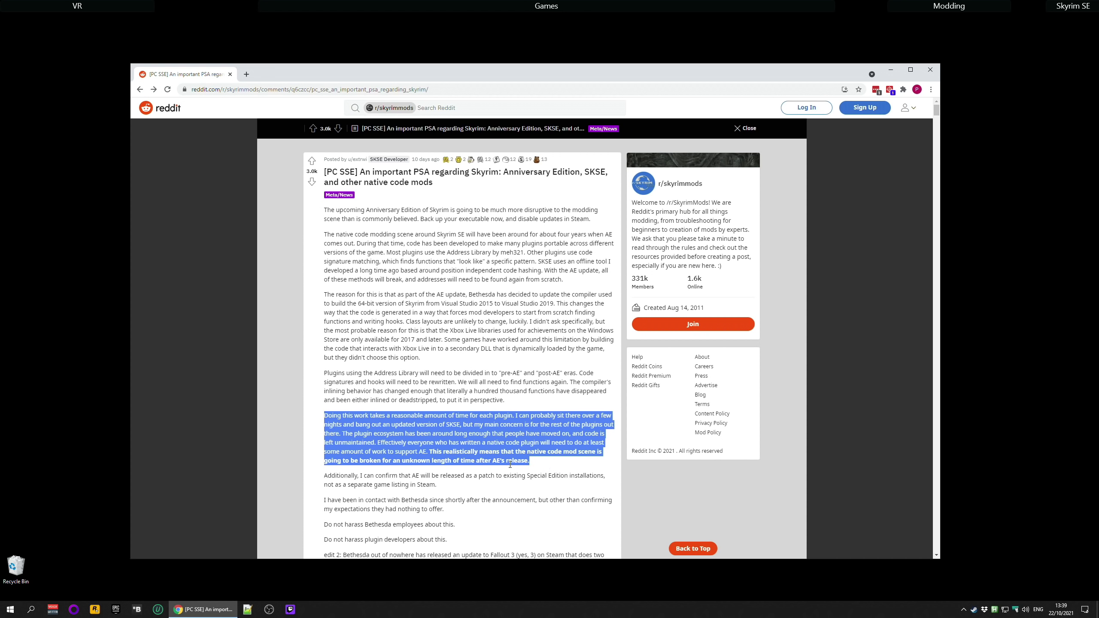
left_click(536, 463)
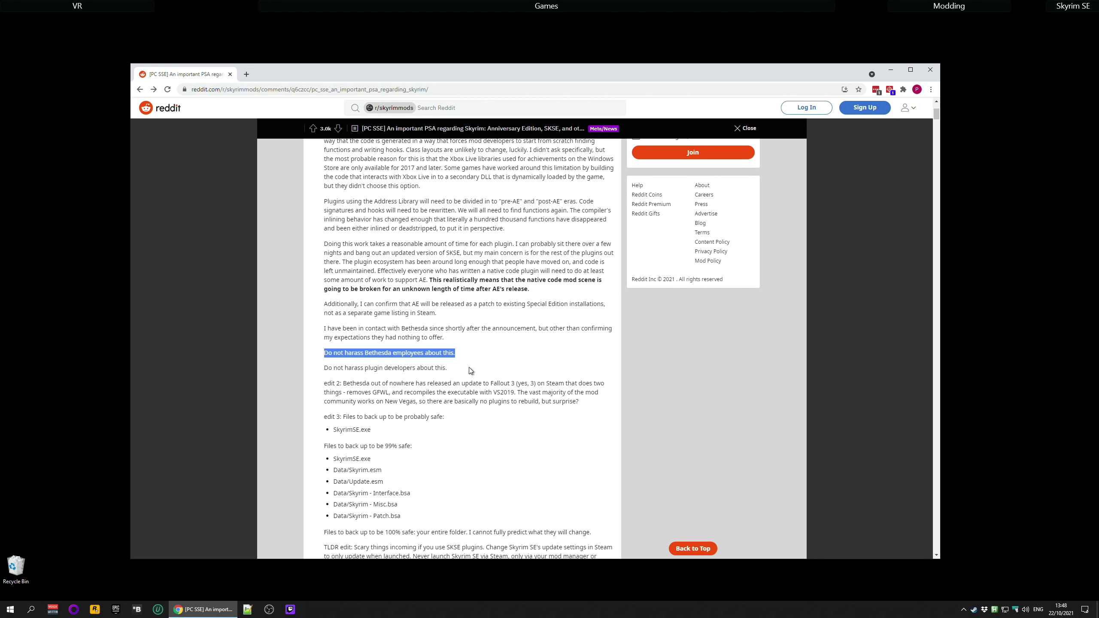
left_click_drag(324, 368, 454, 372)
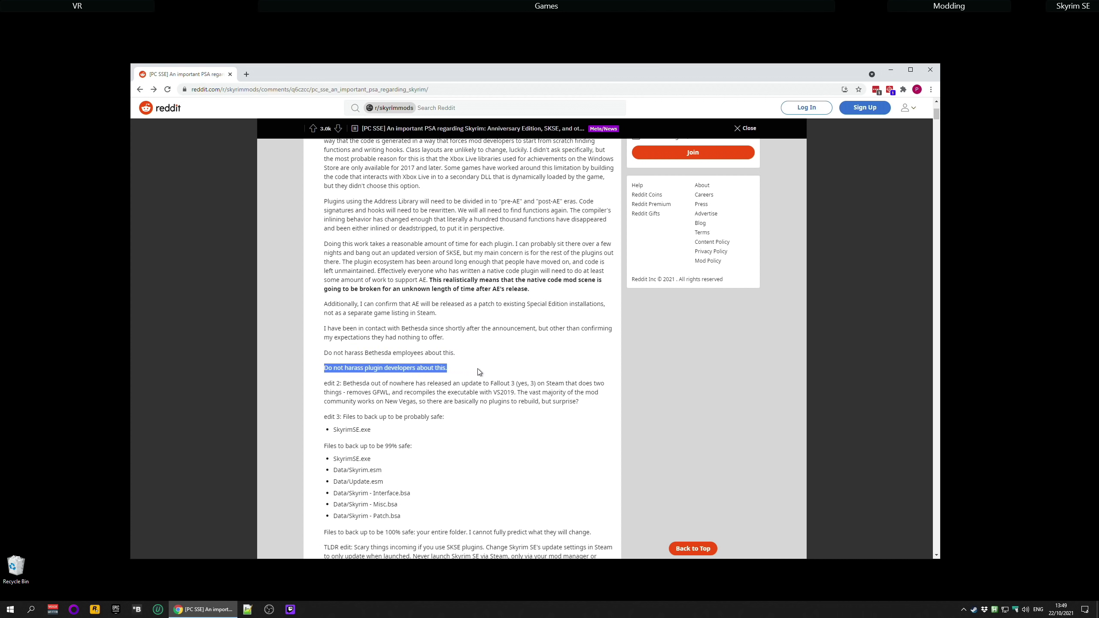